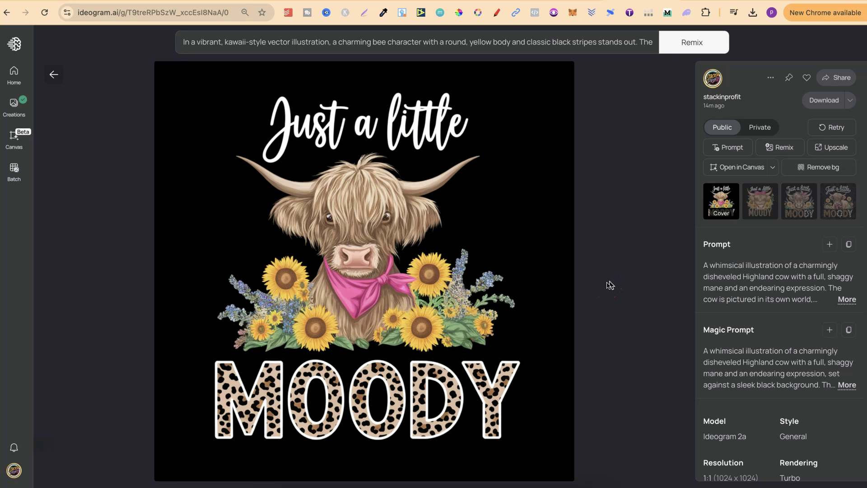
- Open the image prompt settings on the creations page and choose the 2a (fastest) model
{"action": "left_click", "coordinate": [619, 218]}
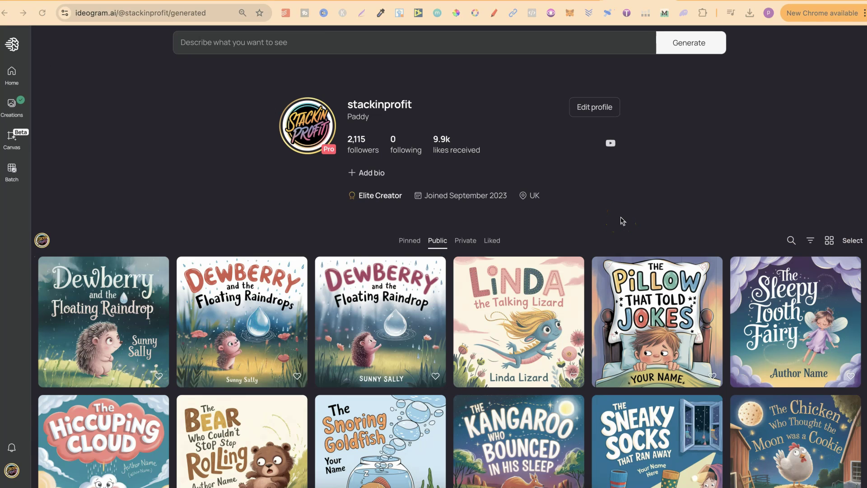
{"action": "left_click", "coordinate": [423, 41]}
{"action": "left_click", "coordinate": [396, 40]}
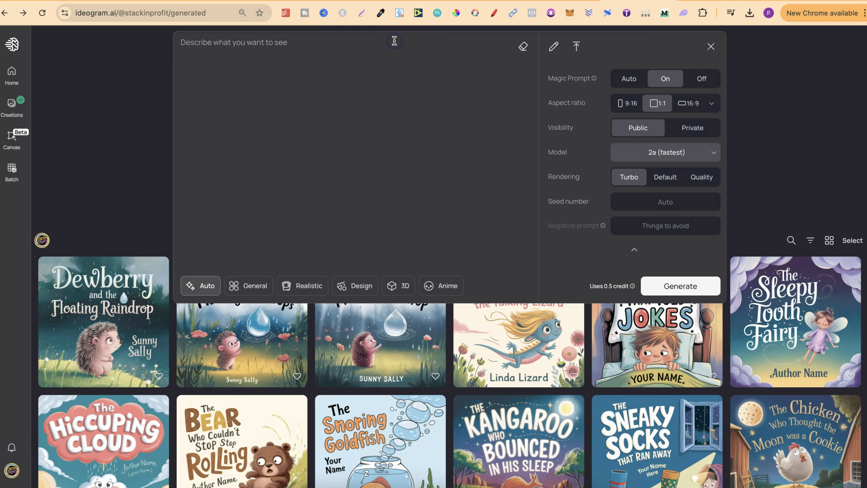
{"action": "left_click", "coordinate": [661, 154]}
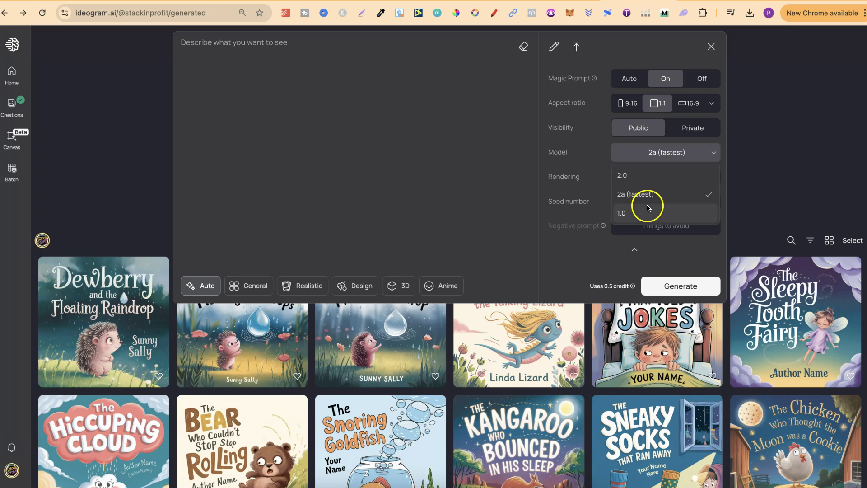
{"action": "left_click", "coordinate": [635, 197]}
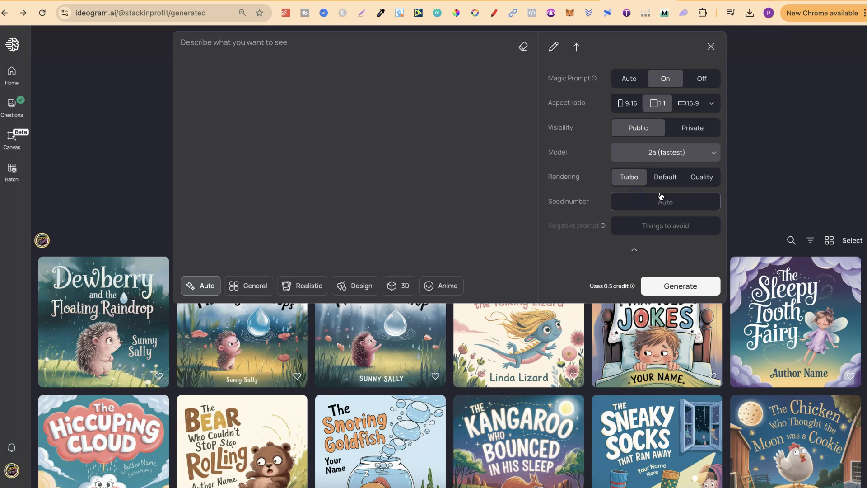
{"action": "left_click", "coordinate": [791, 189]}
- Switch to the 100 Ideogram Prompts document in Google Docs and its Gumroad page, and read what the prompt pack offers
{"action": "left_click", "coordinate": [713, 2]}
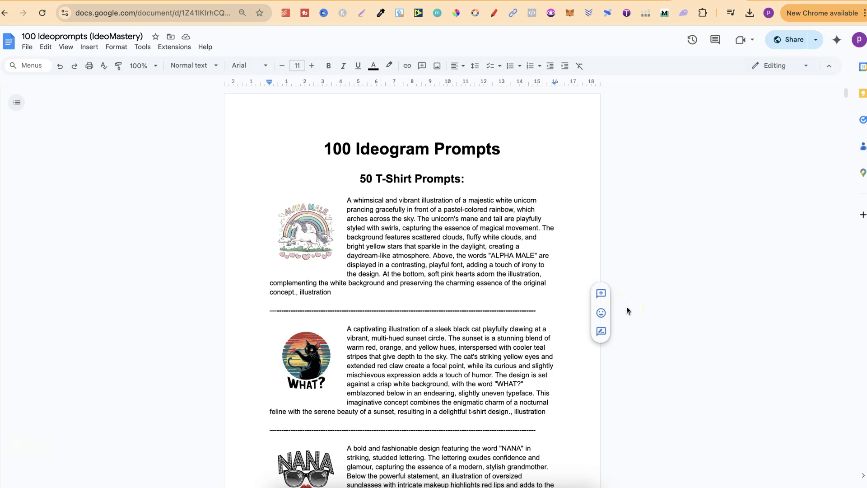
{"action": "left_click", "coordinate": [560, 151]}
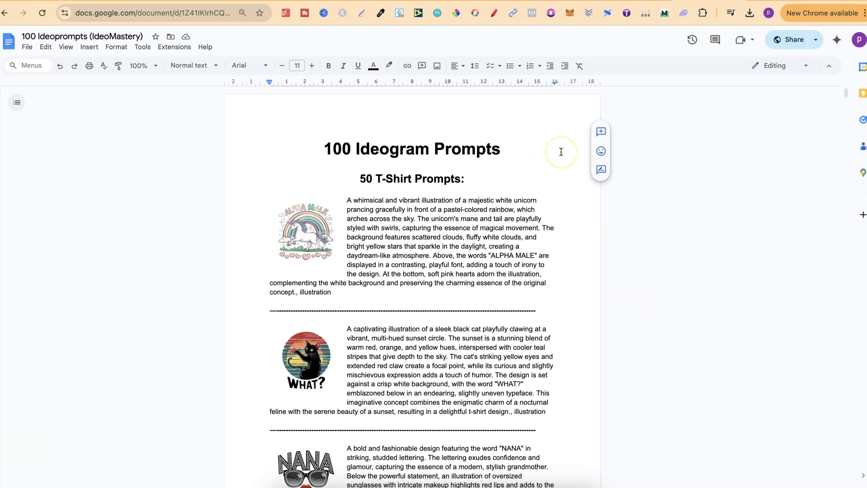
{"action": "left_click", "coordinate": [769, 1]}
{"action": "left_click", "coordinate": [707, 220]}
{"action": "scroll", "coordinate": [708, 219], "scroll_direction": "down", "scroll_amount": 3}
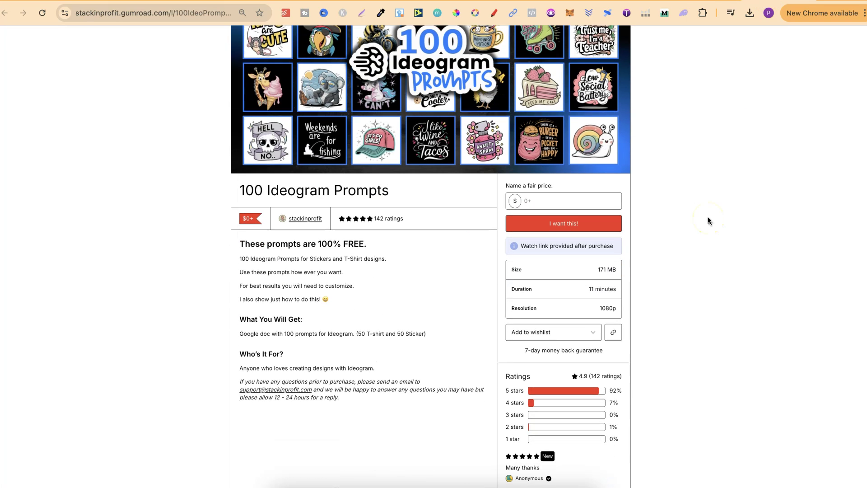
{"action": "left_click", "coordinate": [315, 240]}
{"action": "left_click_drag", "start_coordinate": [315, 240], "coordinate": [374, 240]}
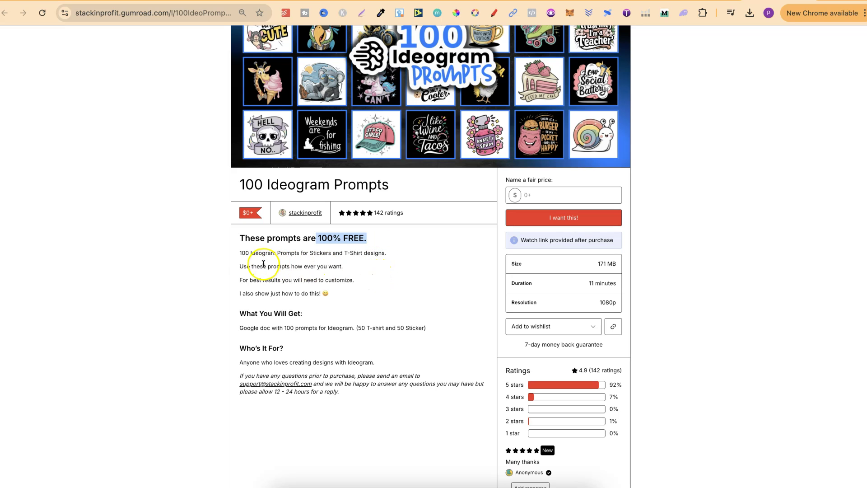
{"action": "left_click_drag", "start_coordinate": [239, 253], "coordinate": [386, 255]}
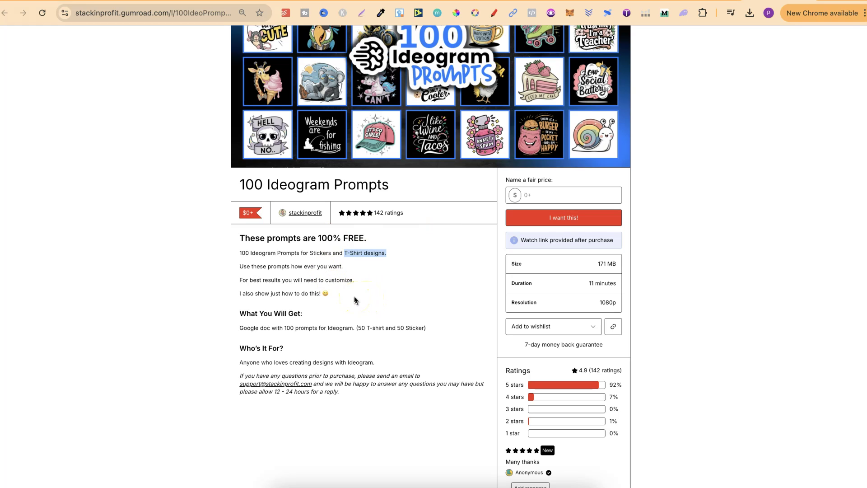
- Return to the Google Docs prompt list and copy the full Highland cow "Just a little MOODY" T-shirt prompt
{"action": "key", "text": "ctrl+Tab"}
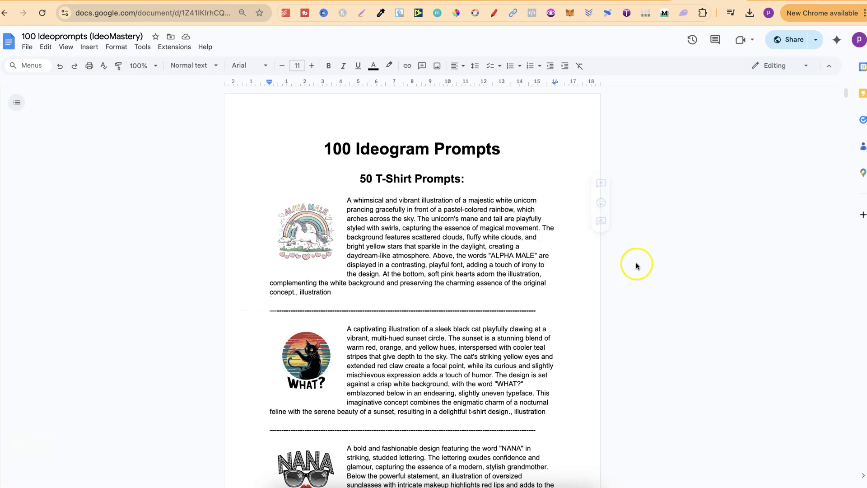
{"action": "scroll", "coordinate": [644, 337], "scroll_direction": "down", "scroll_amount": 1}
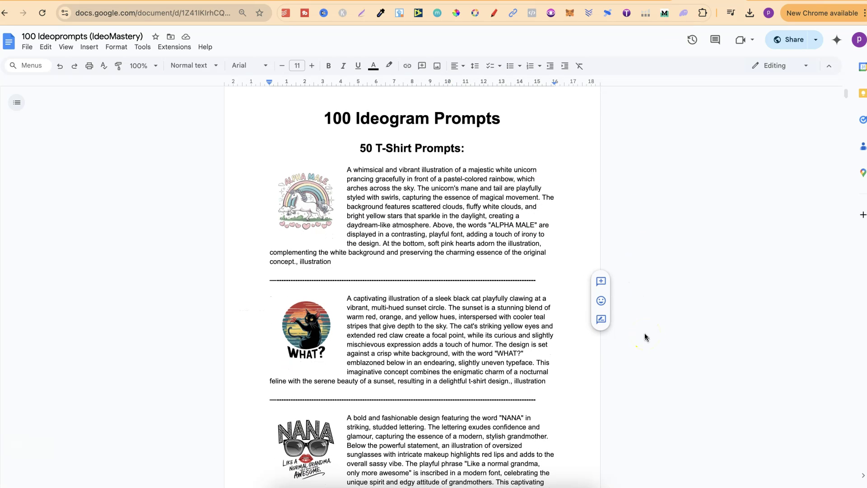
{"action": "scroll", "coordinate": [645, 337], "scroll_direction": "down", "scroll_amount": 1}
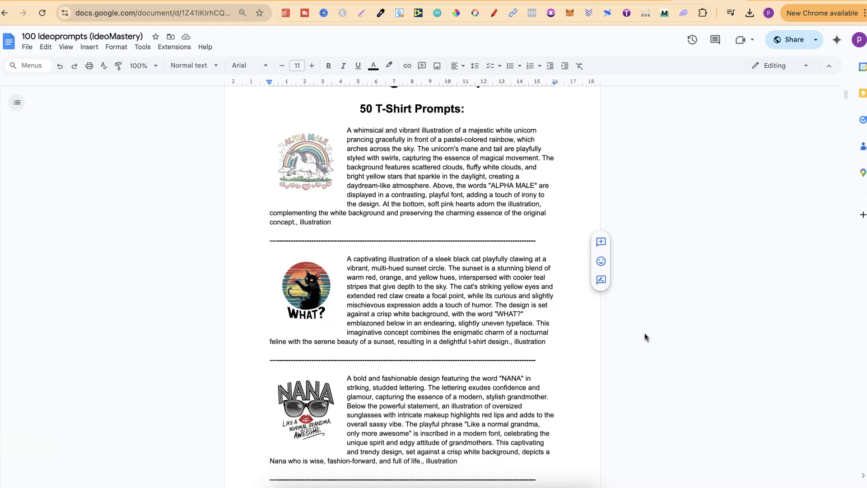
{"action": "scroll", "coordinate": [644, 336], "scroll_direction": "down", "scroll_amount": 12}
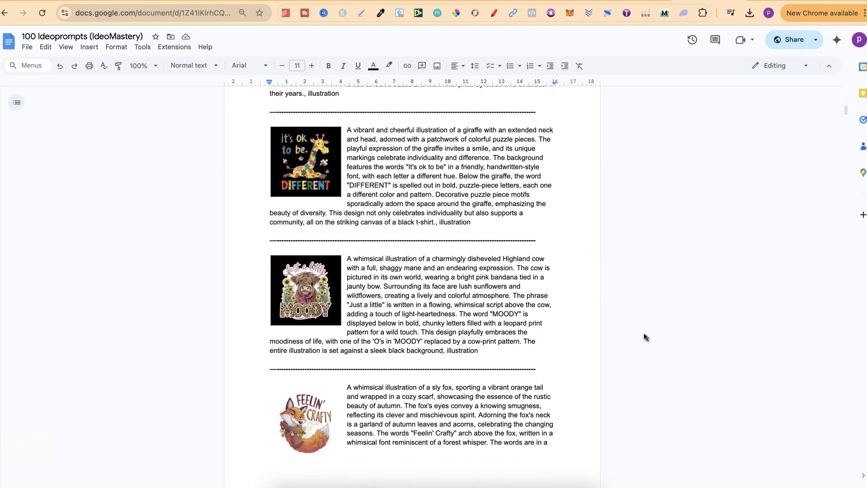
{"action": "left_click_drag", "start_coordinate": [479, 339], "coordinate": [346, 246]}
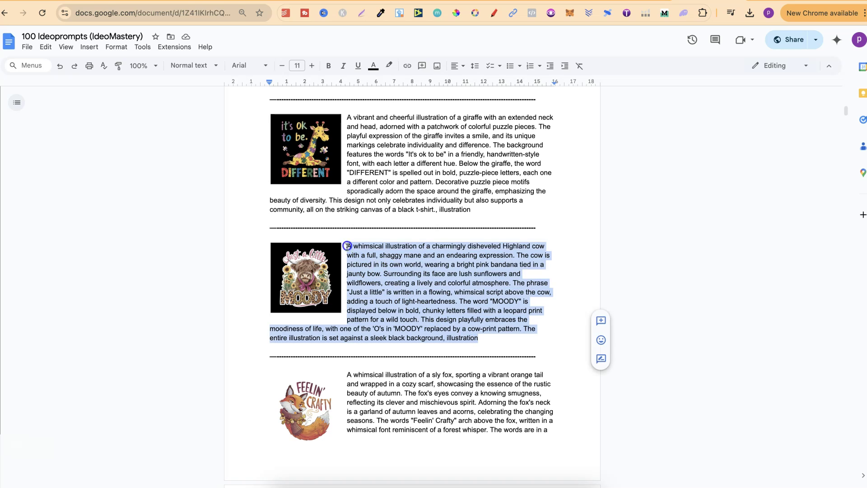
{"action": "right_click", "coordinate": [438, 268]}
{"action": "left_click", "coordinate": [462, 271]}
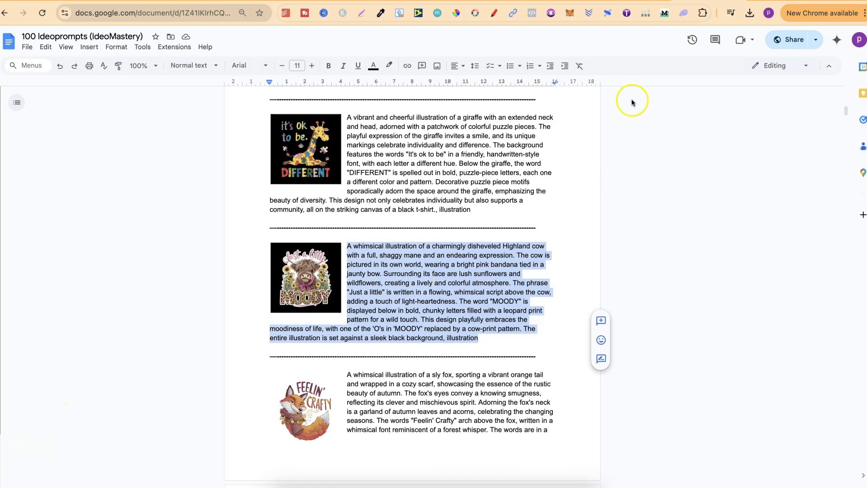
- Switch to Ideogram and paste the copied Highland cow prompt as the image description
{"action": "left_click", "coordinate": [622, 1]}
{"action": "left_click", "coordinate": [315, 43]}
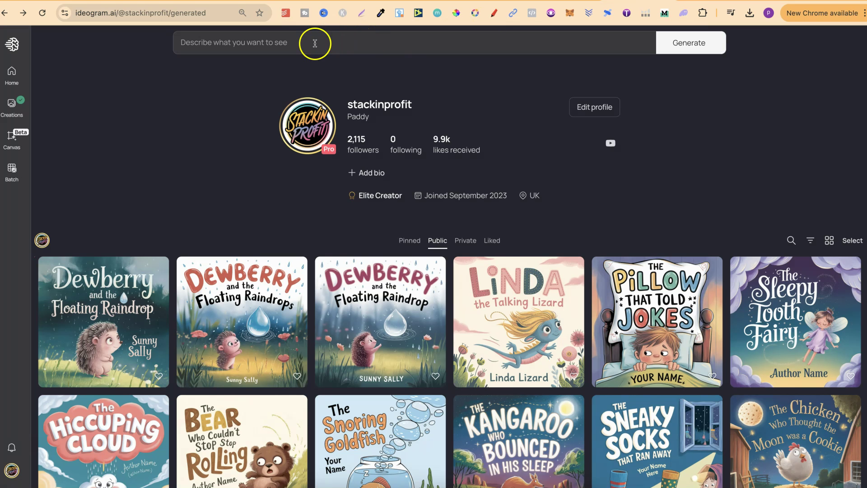
{"action": "key", "text": "ctrl+v"}
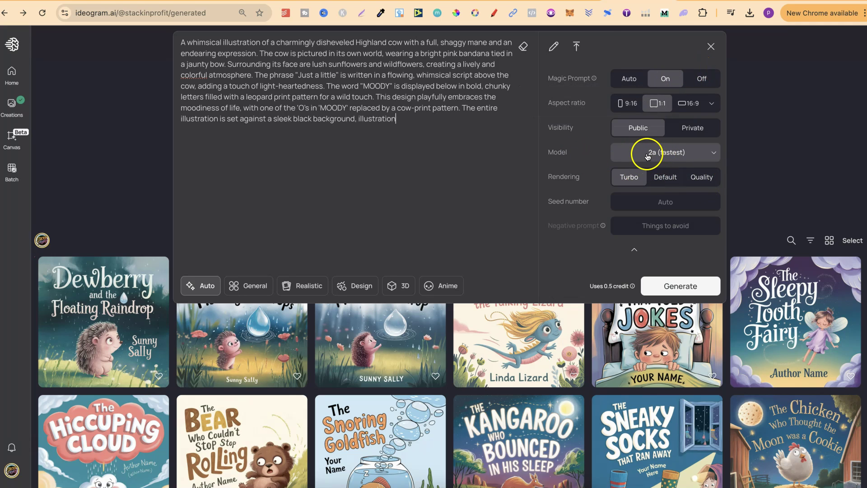
- Compare the credit cost of Default and Quality rendering for this prompt
{"action": "mouse_move", "coordinate": [581, 228]}
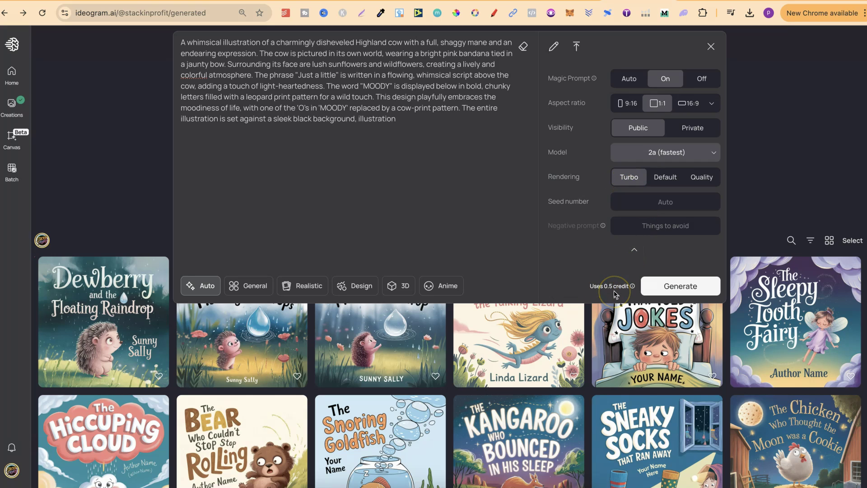
{"action": "left_click", "coordinate": [662, 180]}
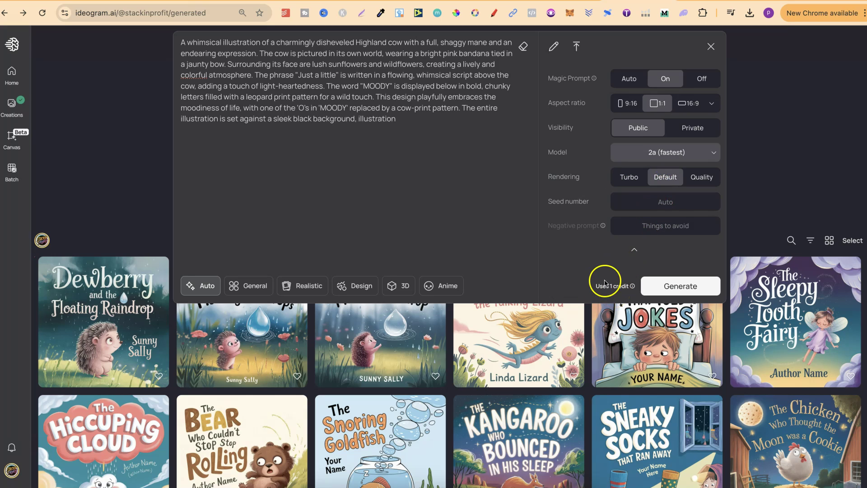
{"action": "left_click", "coordinate": [697, 185]}
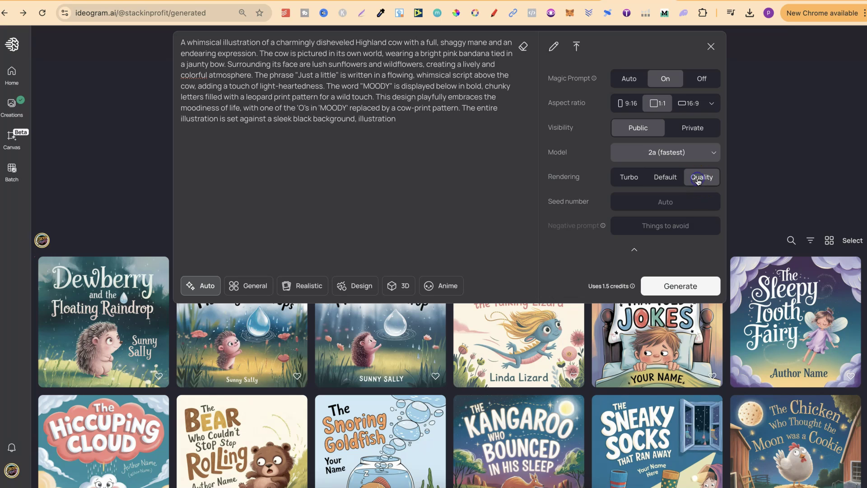
- Generate the Highland cow designs with Turbo rendering and open the resulting cover image
{"action": "left_click", "coordinate": [634, 178]}
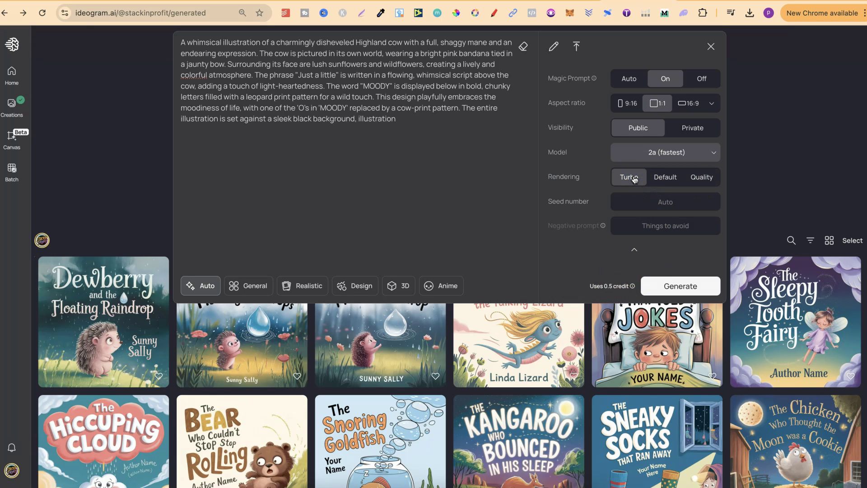
{"action": "left_click", "coordinate": [676, 287]}
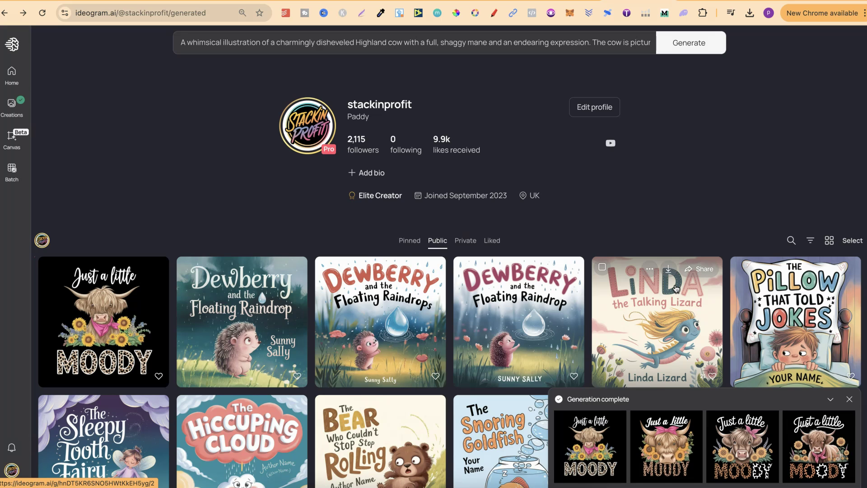
{"action": "left_click", "coordinate": [128, 309]}
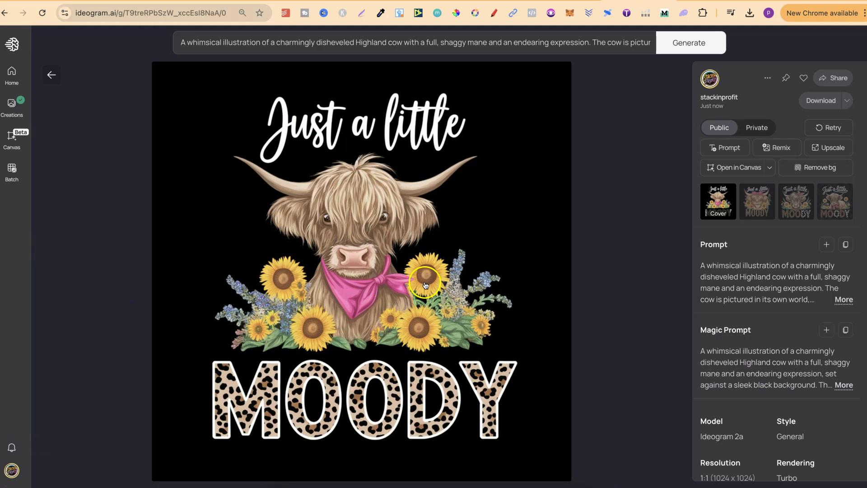
- Switch to the Google Docs prompt list and examine the Highland cow prompt's sample image for comparison with the new design
{"action": "key", "text": "ctrl+Tab"}
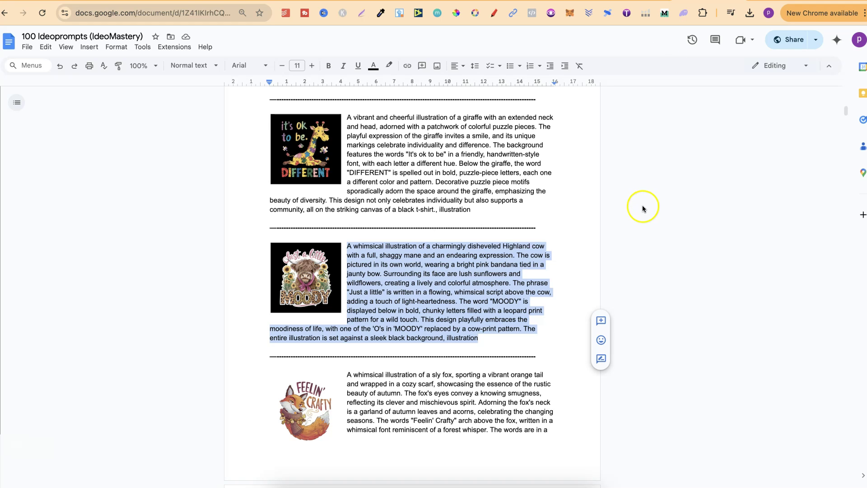
{"action": "left_click", "coordinate": [641, 205]}
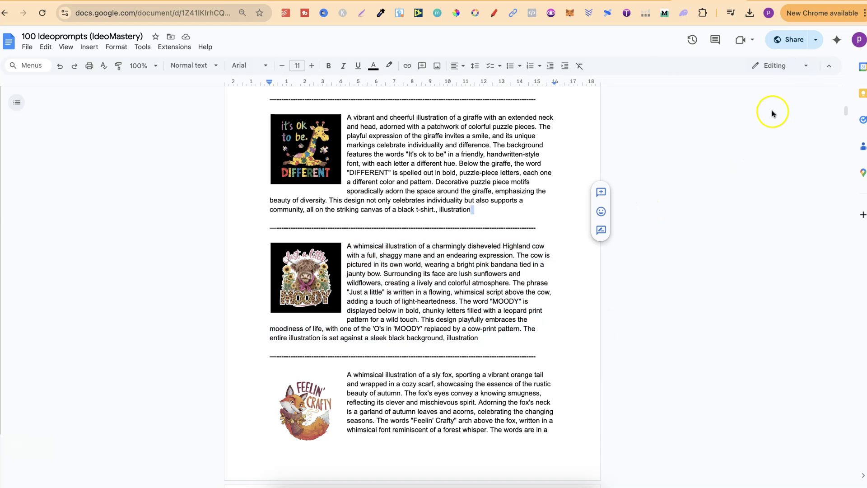
{"action": "left_click", "coordinate": [616, 284]}
{"action": "scroll", "coordinate": [580, 256], "scroll_direction": "down", "scroll_amount": 2}
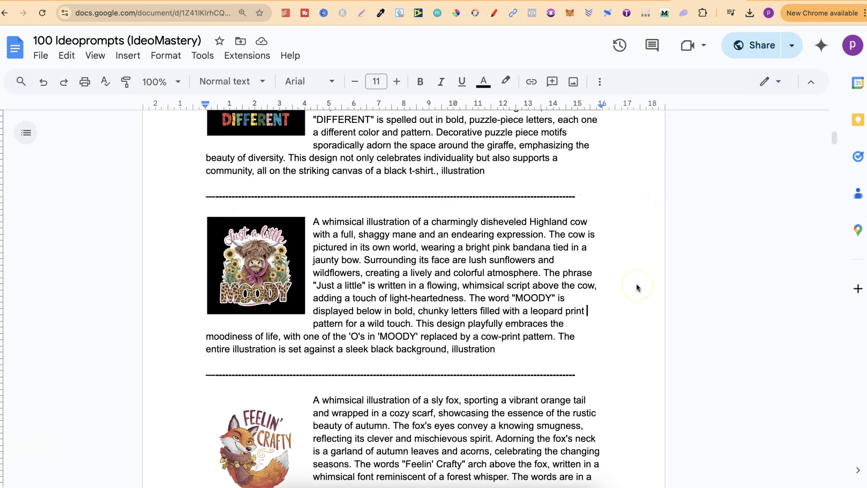
{"action": "scroll", "coordinate": [635, 283], "scroll_direction": "down", "scroll_amount": 1}
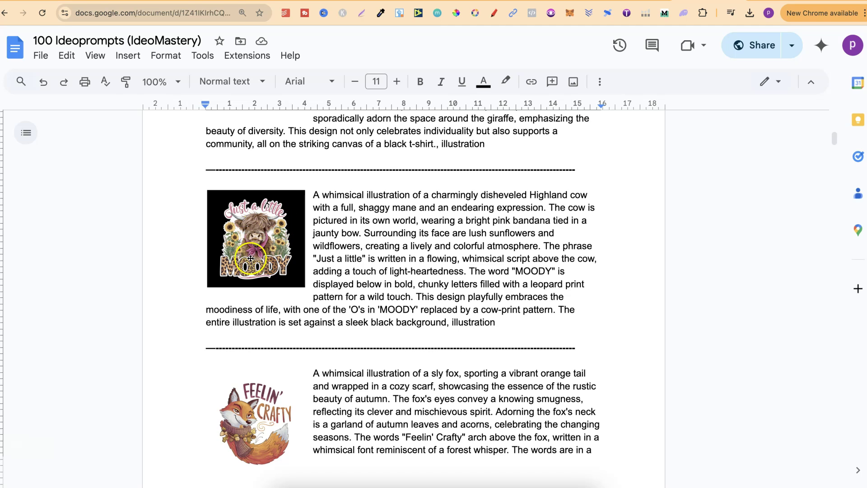
- Return to Ideogram and view all four generated "Just a little MOODY" variations, ending on the cover image
{"action": "left_click", "coordinate": [645, 3]}
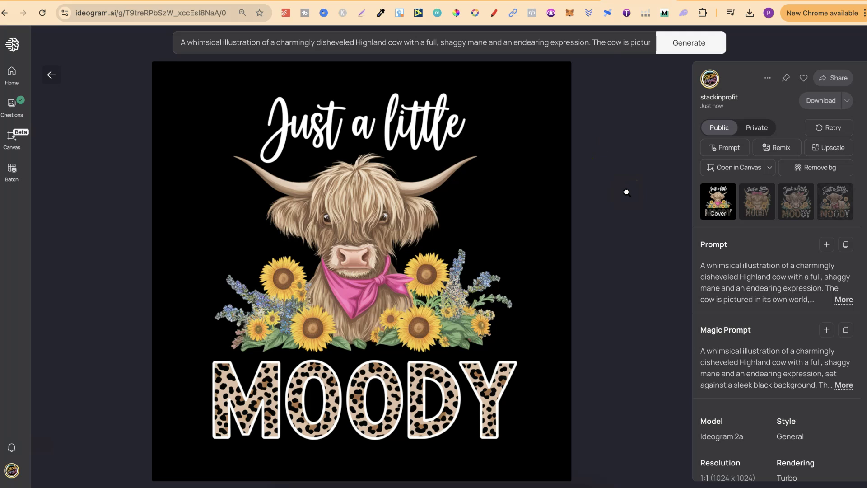
{"action": "key", "text": "Right"}
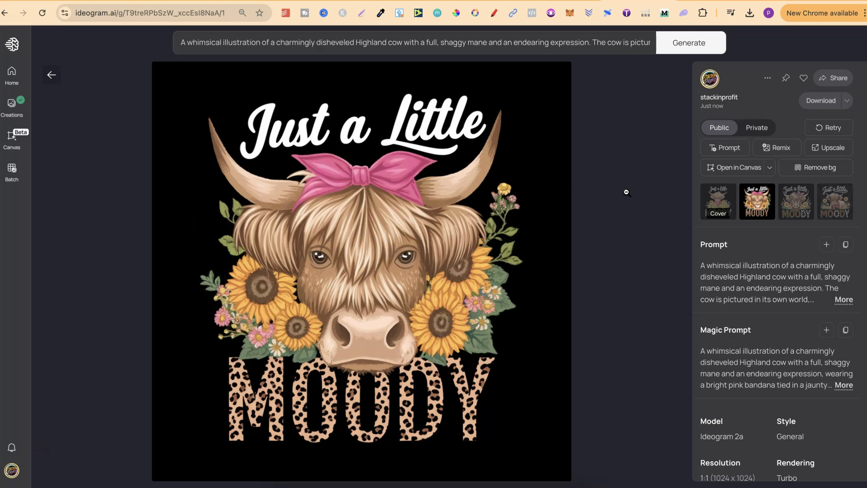
{"action": "key", "text": "Right"}
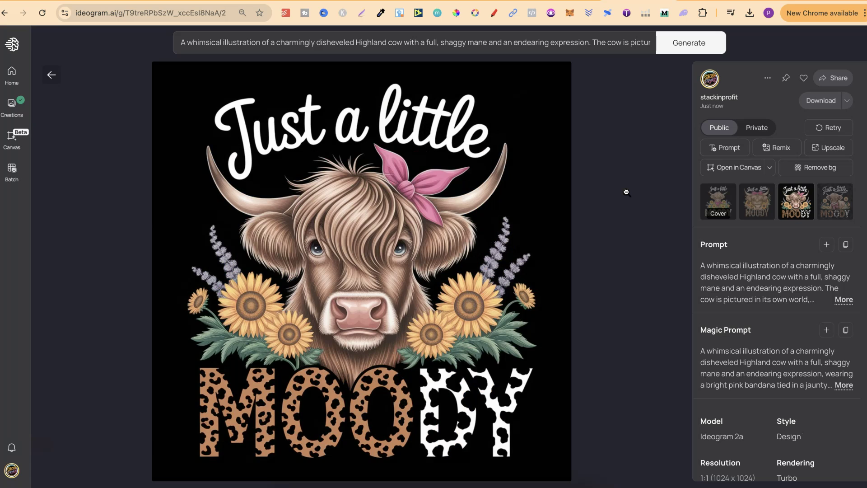
{"action": "key", "text": "Right"}
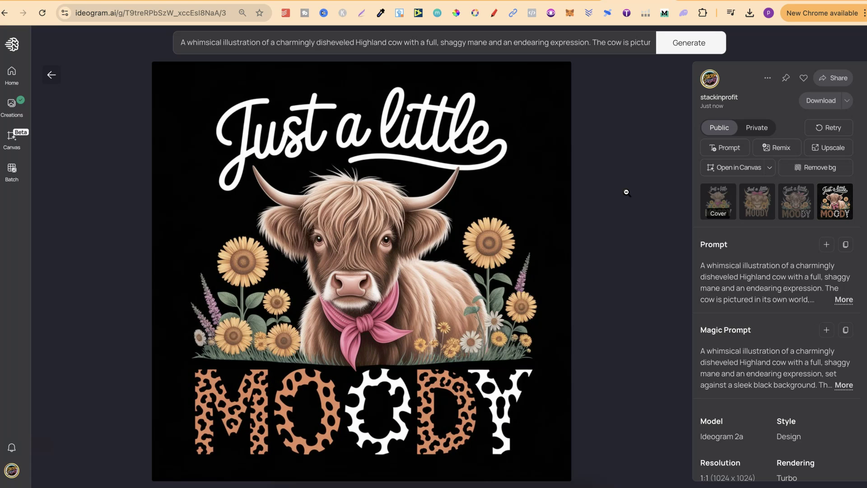
{"action": "key", "text": "Right"}
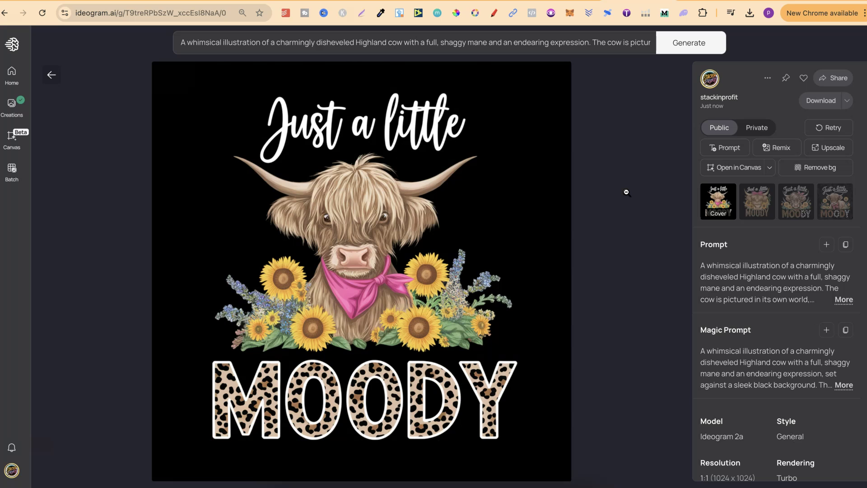
- Load the cover design for a remix, close the prompt settings, and switch back to the Google Docs prompt list
{"action": "left_click", "coordinate": [769, 149]}
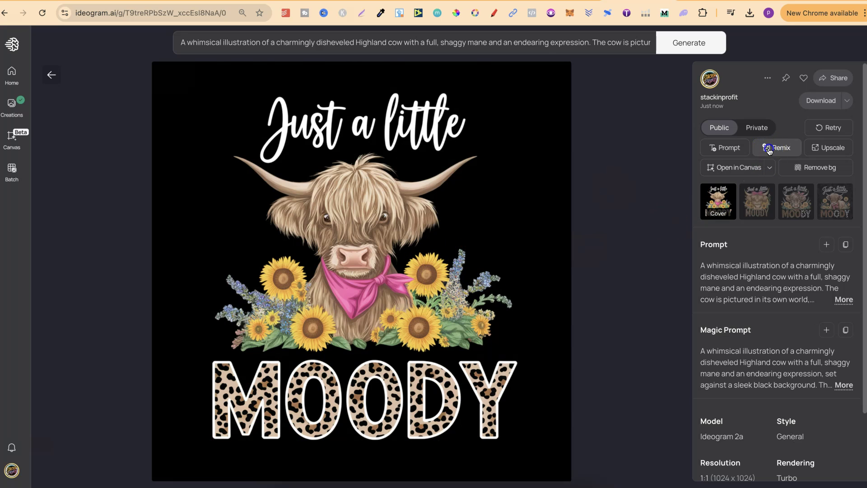
{"action": "left_click", "coordinate": [623, 356]}
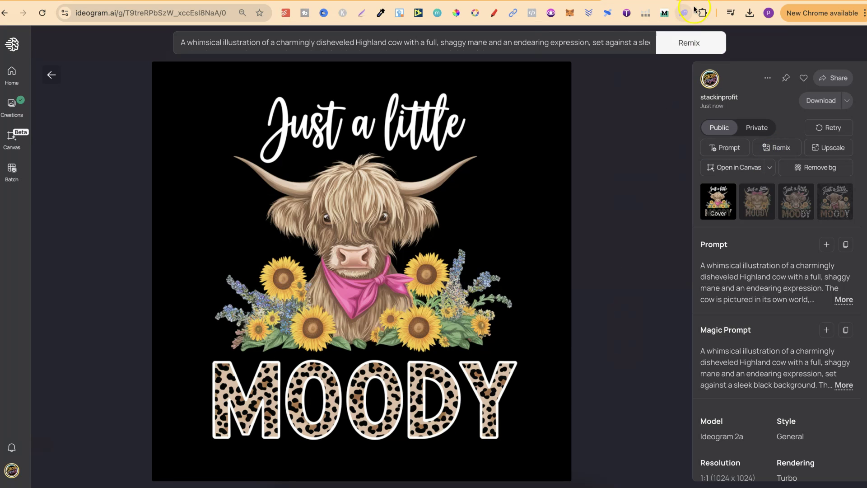
{"action": "key", "text": "ctrl+Tab"}
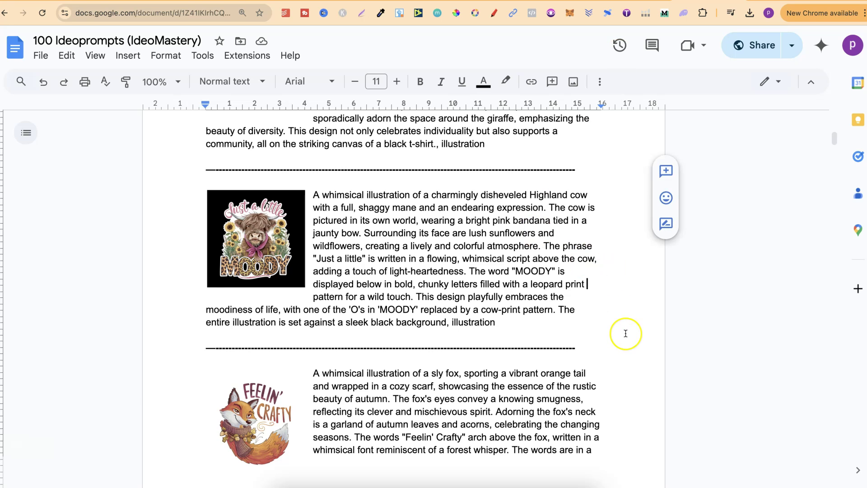
- Copy the full "Feelin' Crafty" sly fox prompt from the prompt list
{"action": "scroll", "coordinate": [624, 332], "scroll_direction": "down", "scroll_amount": 2}
{"action": "scroll", "coordinate": [624, 333], "scroll_direction": "down", "scroll_amount": 3}
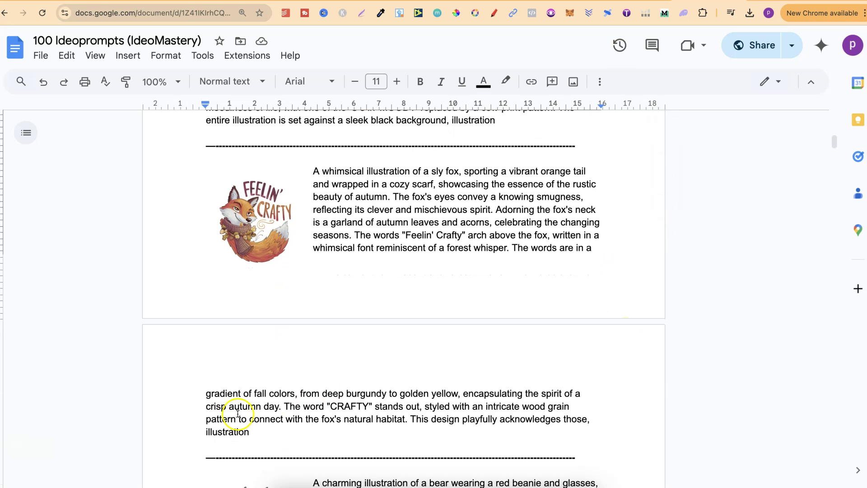
{"action": "left_click_drag", "start_coordinate": [250, 431], "coordinate": [316, 172]}
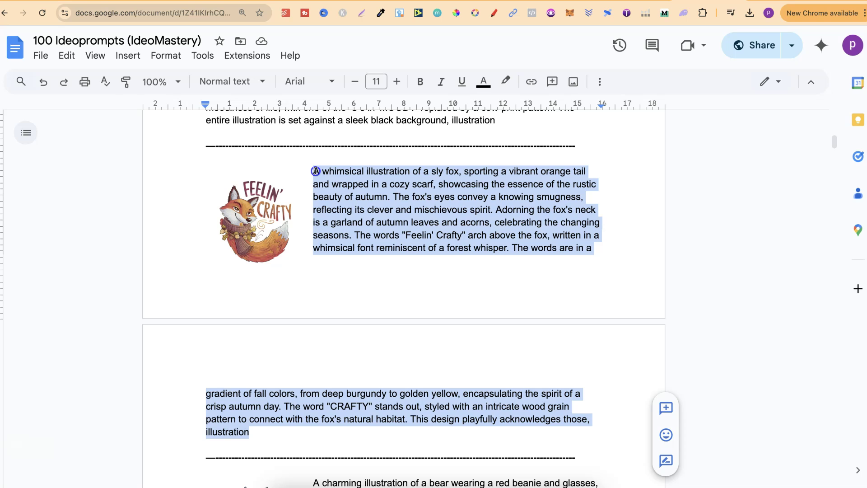
{"action": "right_click", "coordinate": [420, 195]}
{"action": "left_click", "coordinate": [438, 176]}
- Switch to Ideogram, replace the Highland cow prompt with the copied fox prompt, remove the remix image, and generate the designs
{"action": "left_click", "coordinate": [614, 1]}
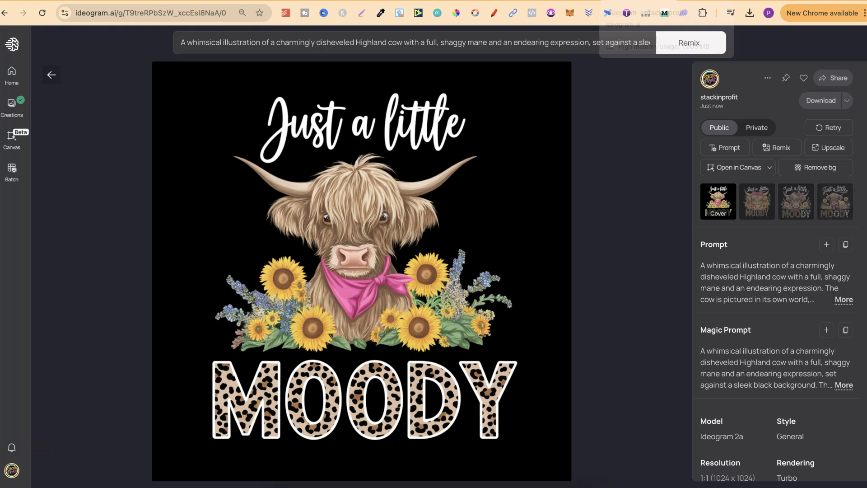
{"action": "left_click", "coordinate": [53, 76]}
{"action": "left_click", "coordinate": [323, 45]}
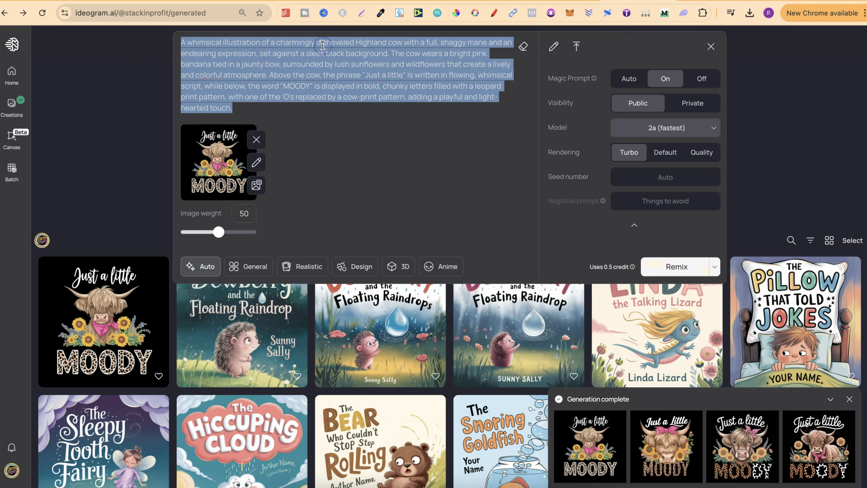
{"action": "key", "text": "ctrl+v"}
{"action": "left_click", "coordinate": [256, 139]}
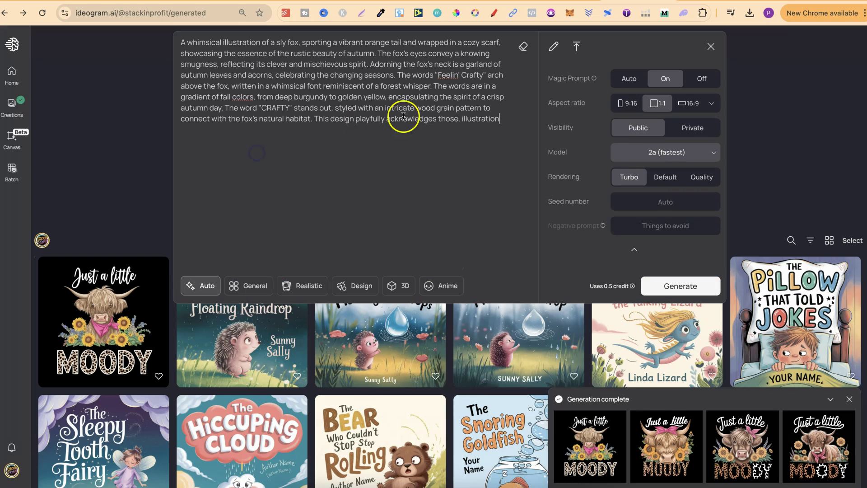
{"action": "left_click", "coordinate": [672, 285]}
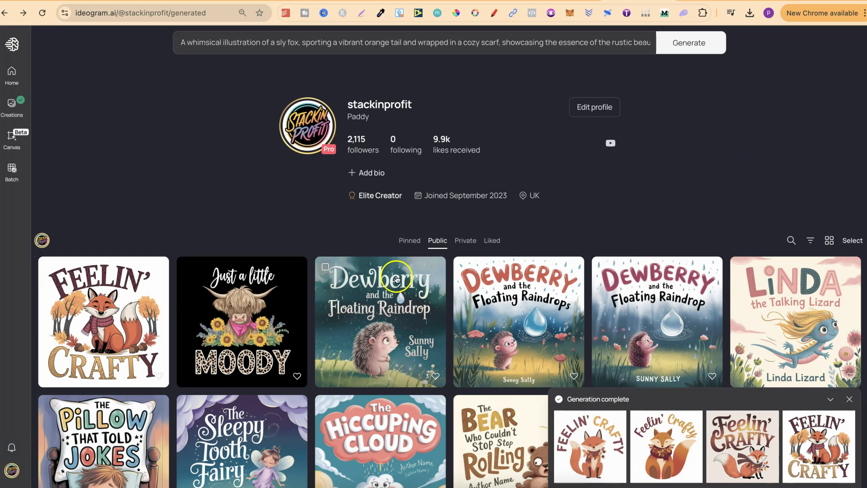
- Open the new "Feelin' Crafty" fox design and view all four variations, ending on the cover image
{"action": "left_click", "coordinate": [110, 316]}
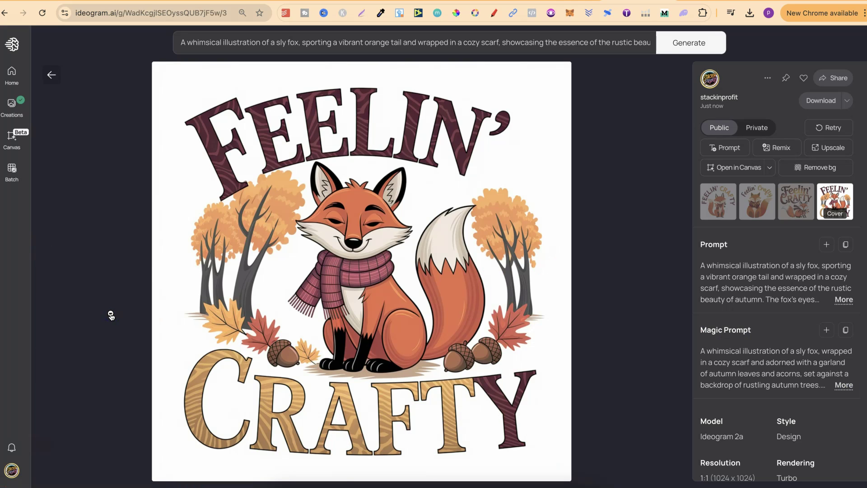
{"action": "key", "text": "Right"}
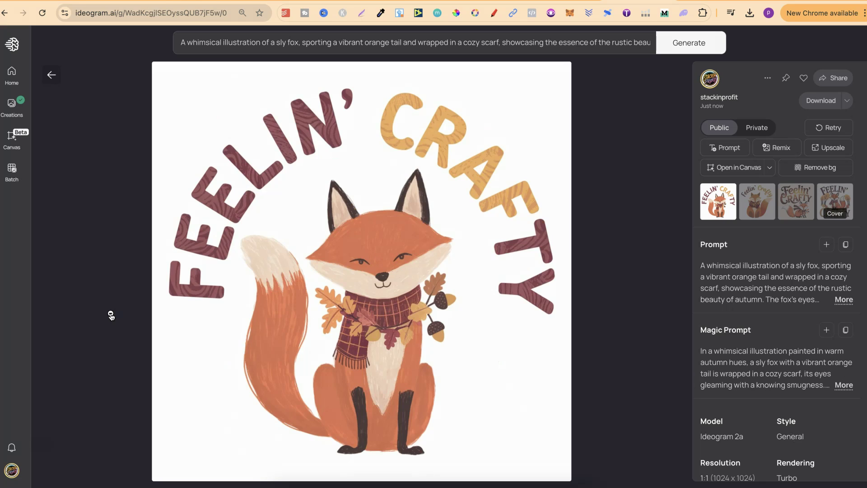
{"action": "key", "text": "Right"}
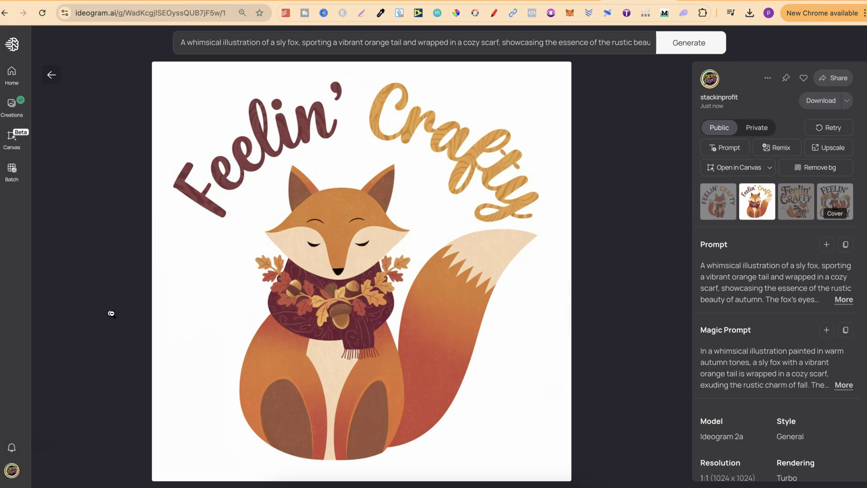
{"action": "key", "text": "Right"}
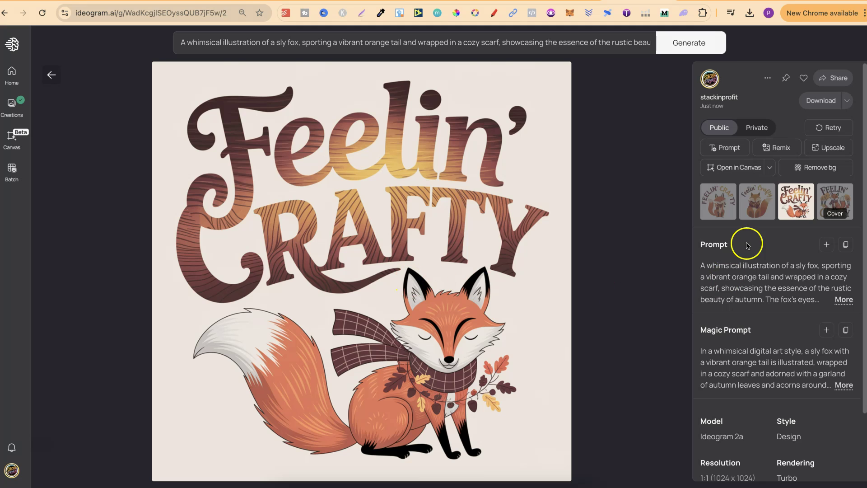
{"action": "left_click", "coordinate": [835, 195]}
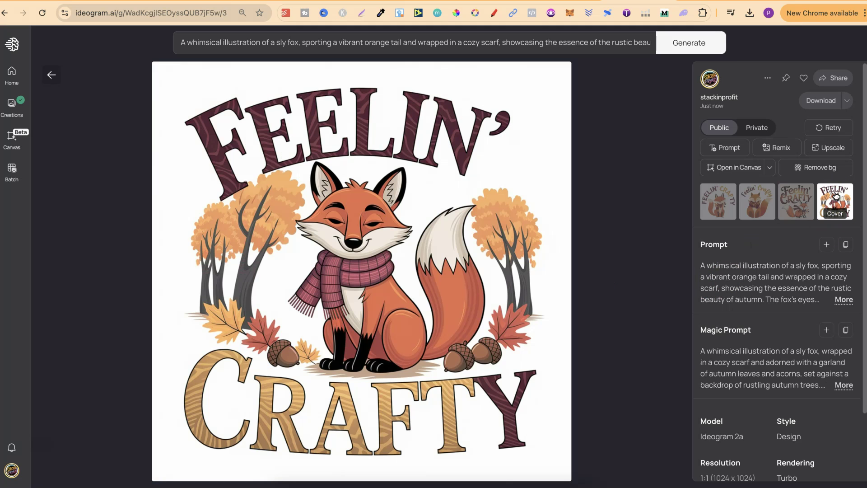
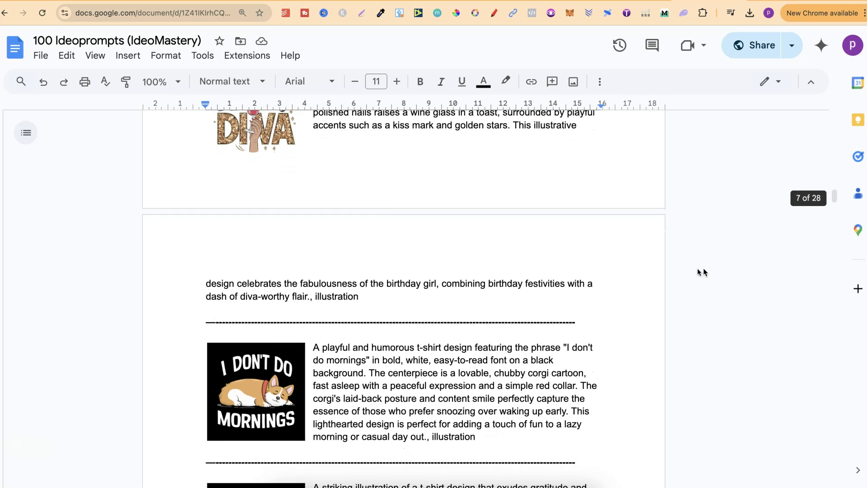
- Find the "Soul of the 70s" vintage t-shirt prompt in the Google Docs prompt list and copy its full text
{"action": "scroll", "coordinate": [701, 272], "scroll_direction": "down", "scroll_amount": 15}
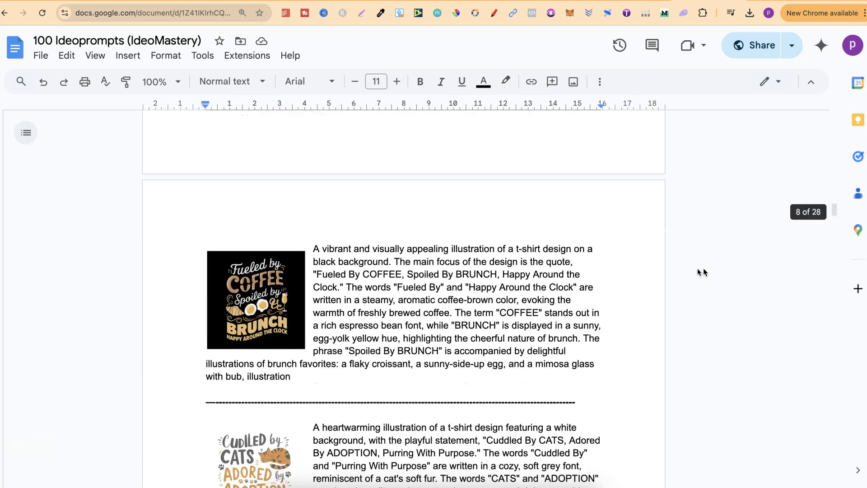
{"action": "scroll", "coordinate": [701, 272], "scroll_direction": "down", "scroll_amount": 6}
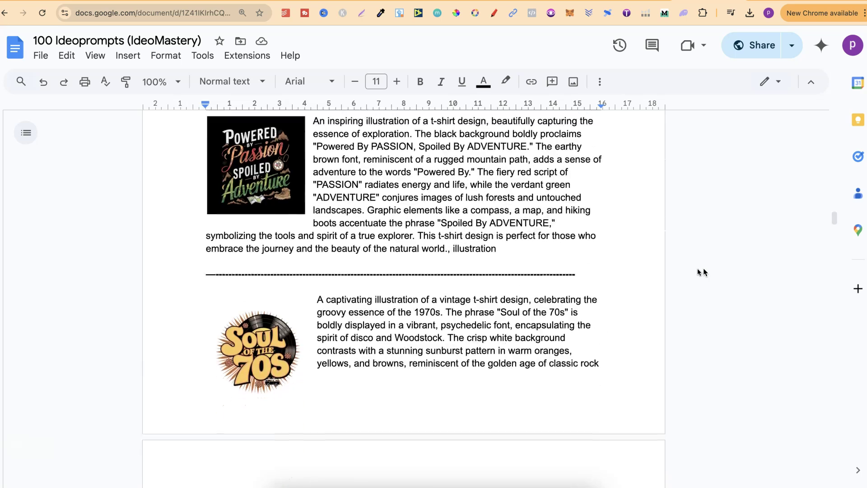
{"action": "scroll", "coordinate": [701, 271], "scroll_direction": "down", "scroll_amount": 1}
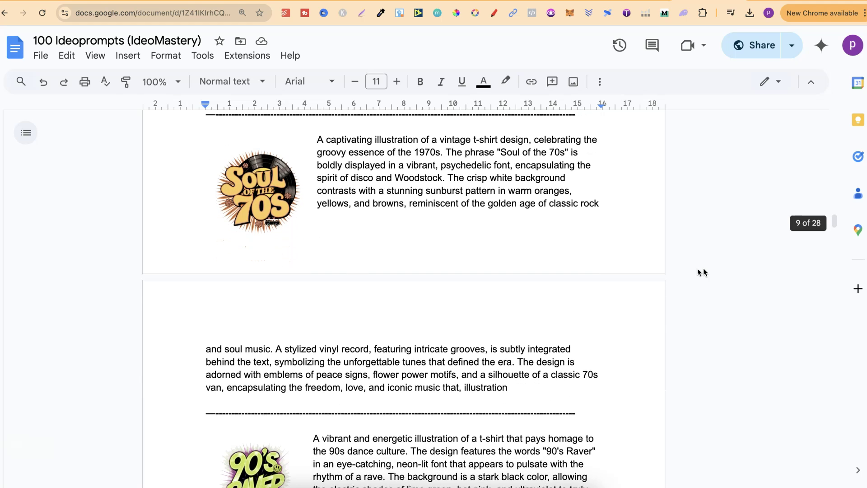
{"action": "left_click_drag", "start_coordinate": [509, 373], "coordinate": [322, 123]}
{"action": "right_click", "coordinate": [406, 142]}
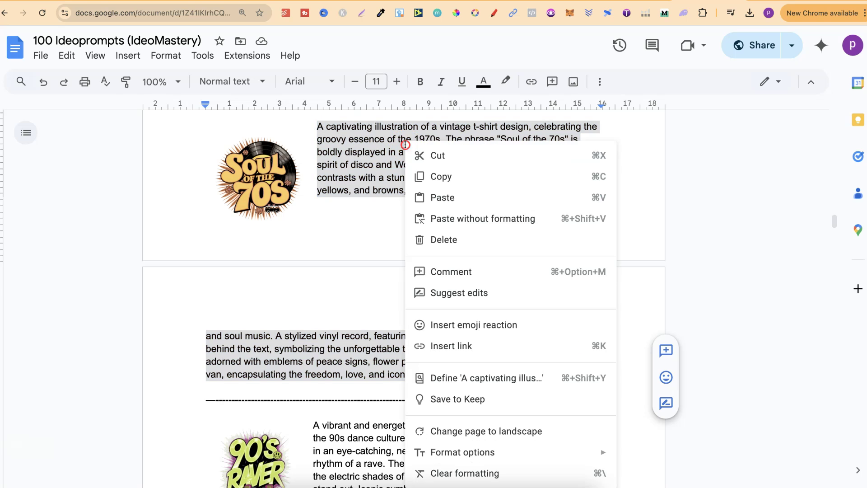
{"action": "left_click", "coordinate": [435, 175]}
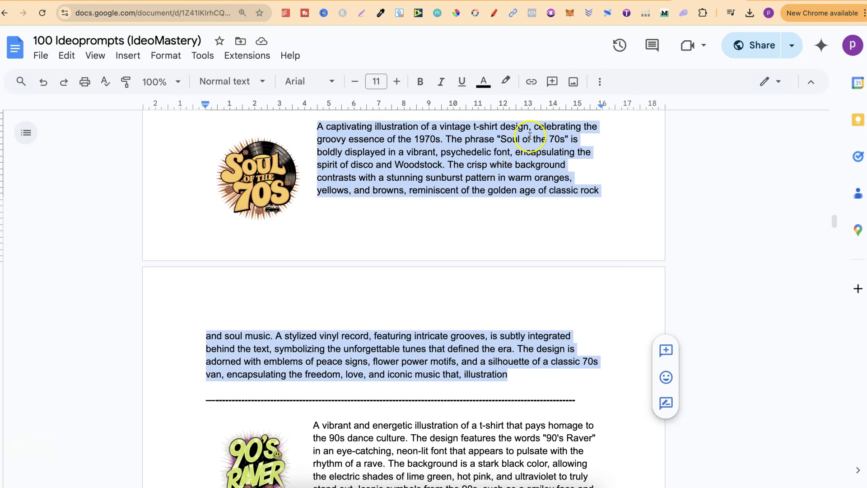
- Switch to Ideogram, replace the fox prompt with the copied "Soul of the 70s" prompt, and generate the designs
{"action": "key", "text": "ctrl+Tab"}
{"action": "left_click", "coordinate": [344, 47]}
{"action": "key", "text": "ctrl+a"}
{"action": "key", "text": "ctrl+v"}
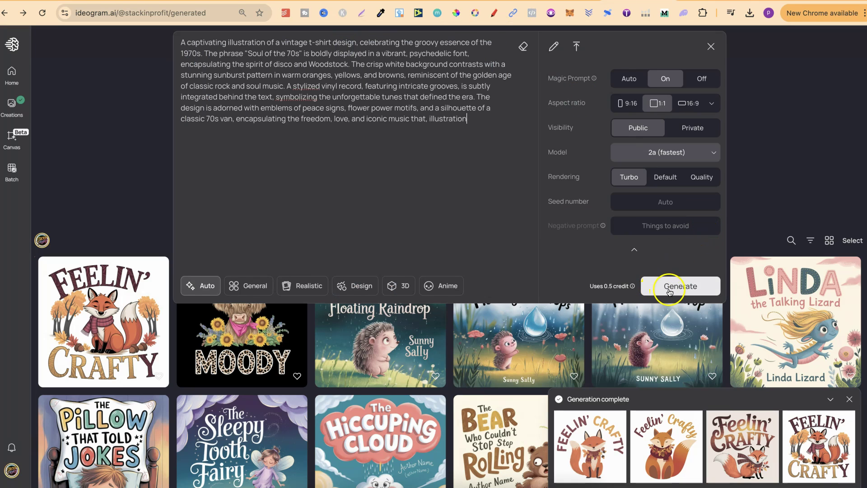
{"action": "left_click", "coordinate": [670, 287]}
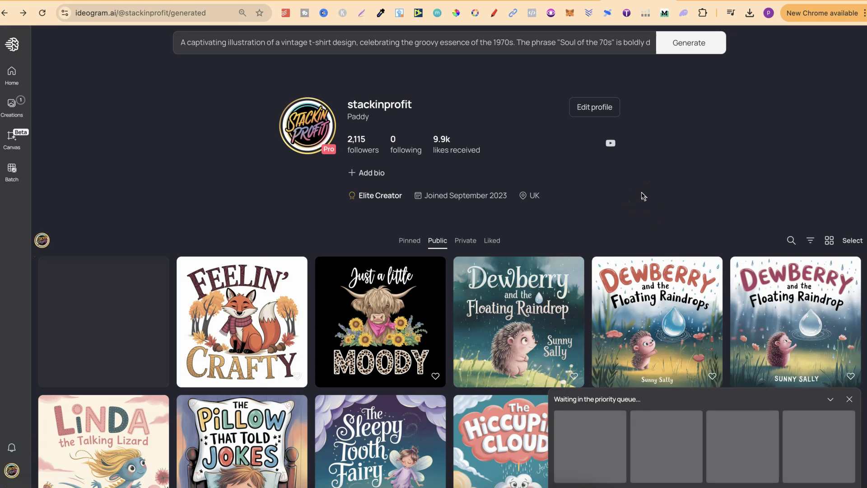
- Open the new "Soul of the 70s" design and view its four variations, ending on the half-sunburst, half-vinyl version
{"action": "left_click", "coordinate": [105, 324]}
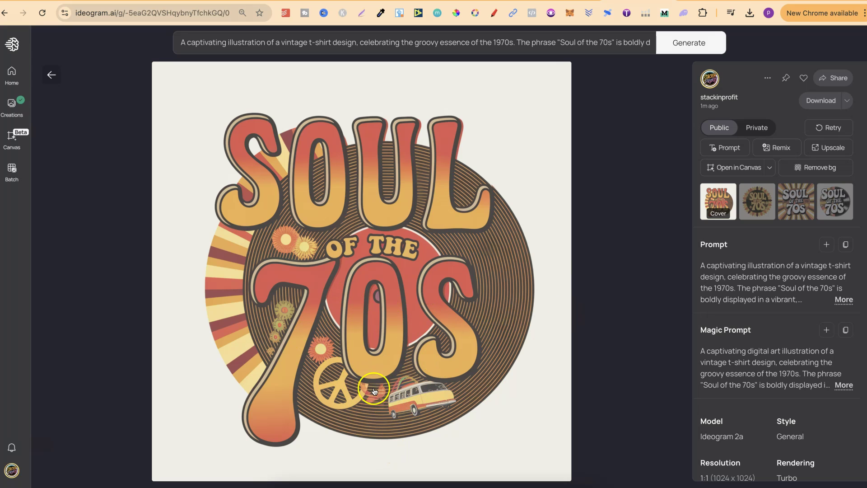
{"action": "left_click", "coordinate": [750, 205]}
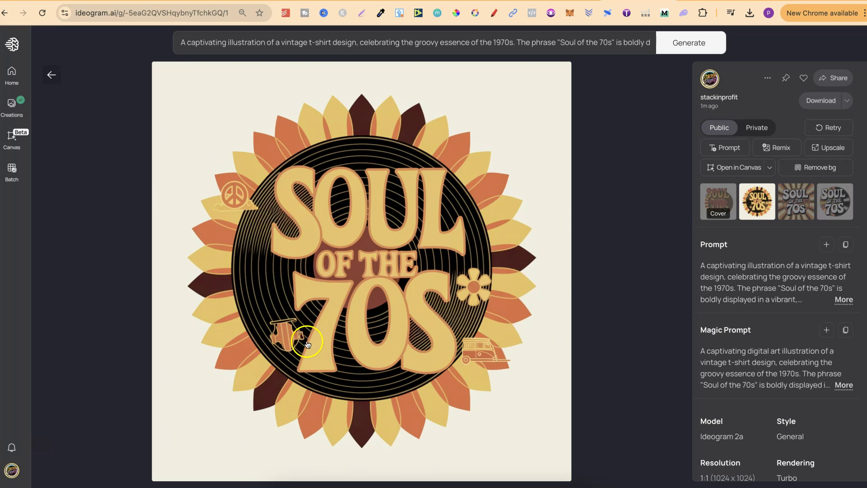
{"action": "left_click", "coordinate": [790, 205]}
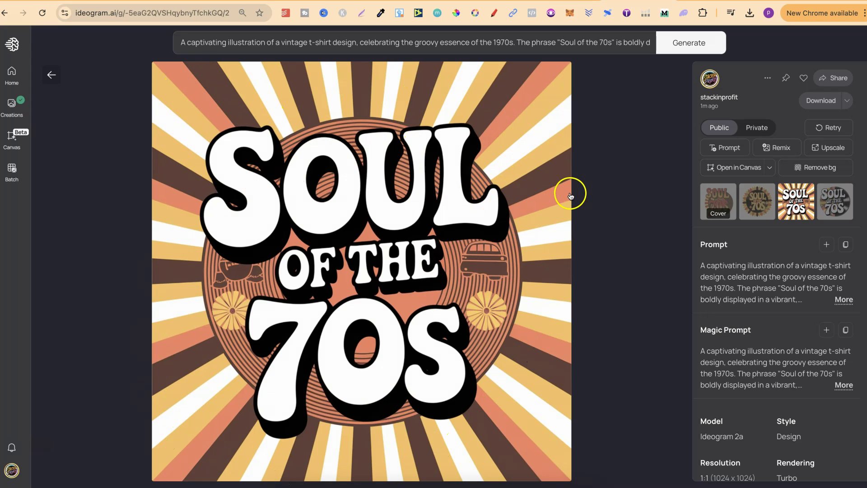
{"action": "left_click", "coordinate": [839, 202]}
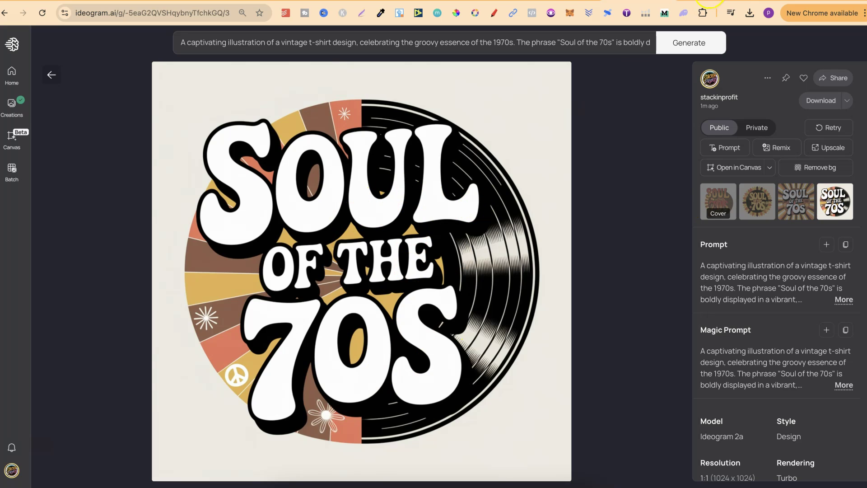
- Compare the vinyl variation with the "Soul of the 70s" sample image in the Google Docs prompt list, ending back in Ideogram
{"action": "key", "text": "ctrl+Tab"}
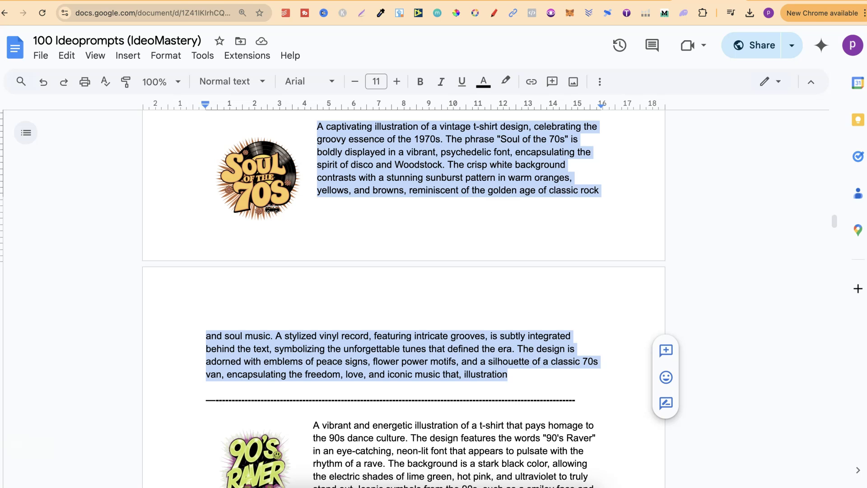
{"action": "left_click", "coordinate": [485, 237]}
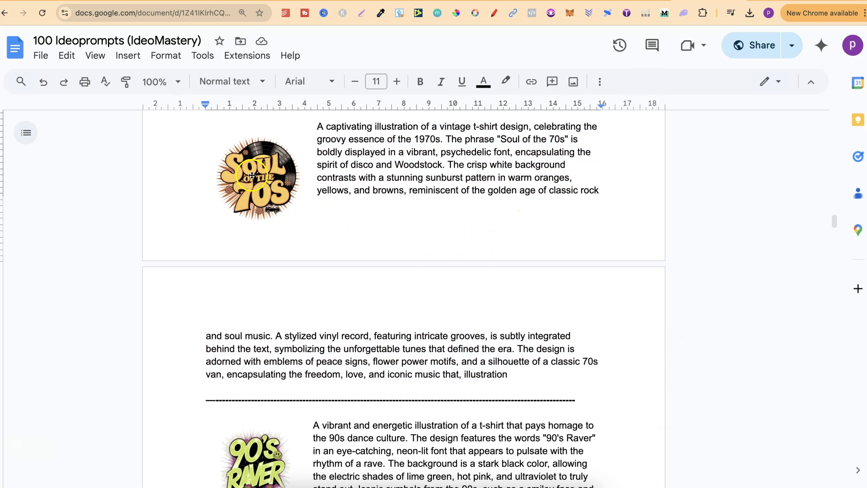
{"action": "key", "text": "ctrl+shift+Tab"}
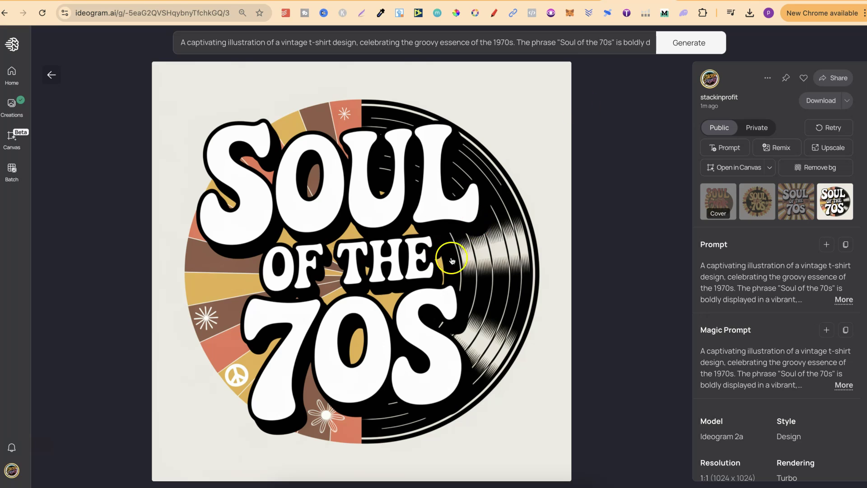
- Remix the vinyl "Soul of the 70s" variation with image weight 100 and Magic Prompt off
{"action": "left_click", "coordinate": [776, 147]}
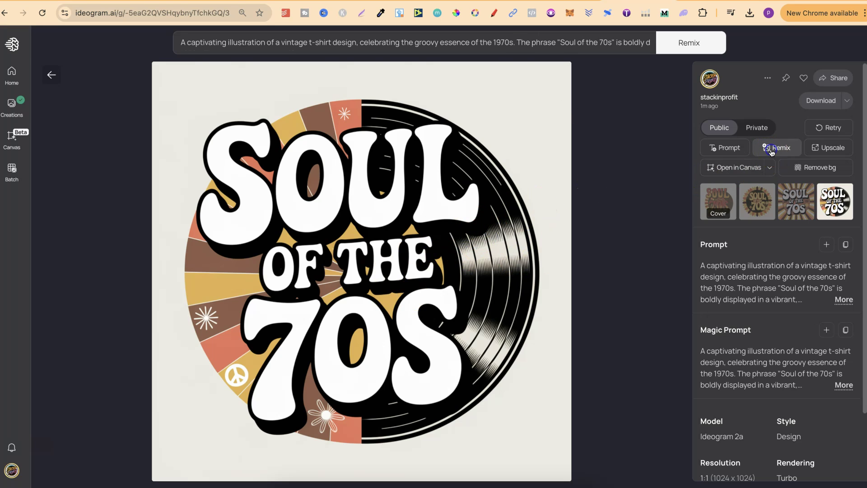
{"action": "left_click", "coordinate": [249, 244]}
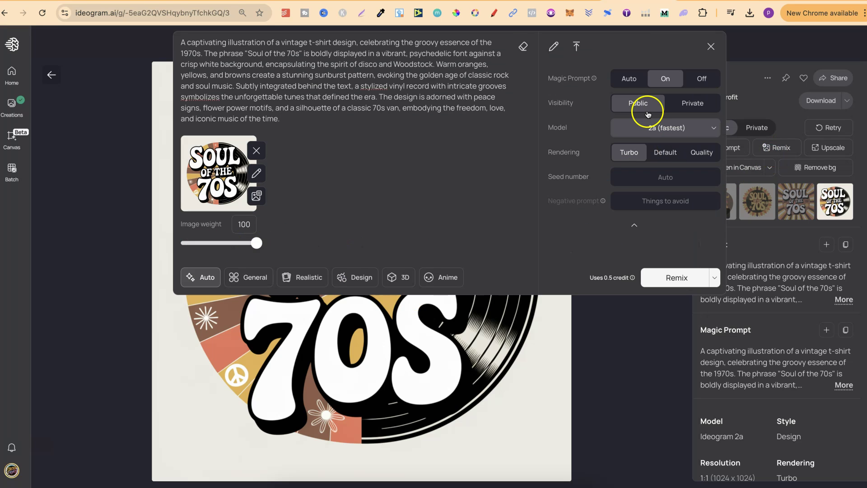
{"action": "left_click", "coordinate": [692, 81]}
{"action": "left_click", "coordinate": [673, 278]}
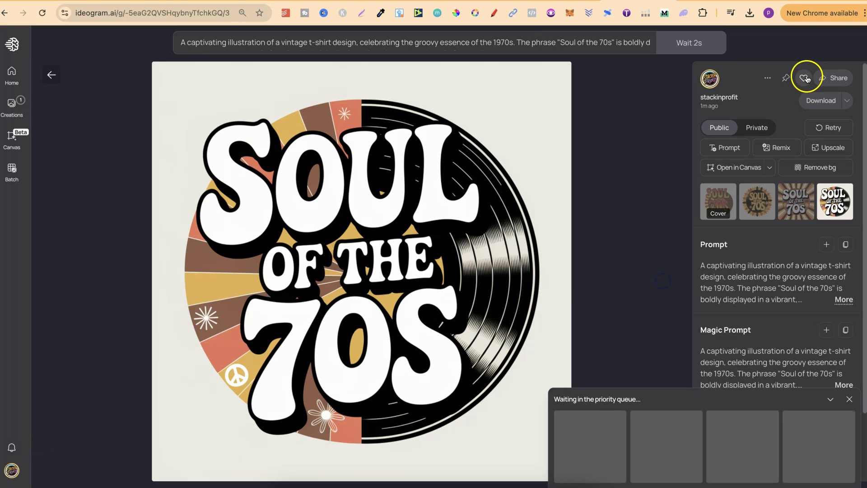
- Delete the original "Soul of the 70s" generation that the remix was based on
{"action": "left_click", "coordinate": [768, 77]}
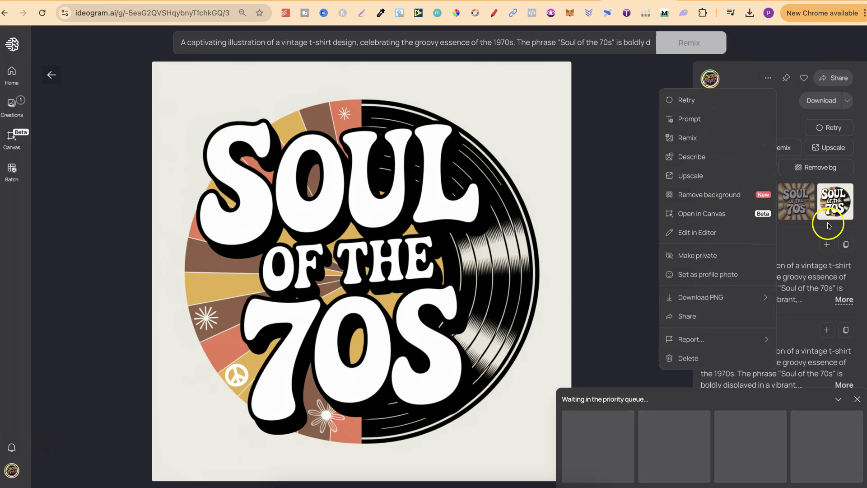
{"action": "left_click", "coordinate": [830, 201]}
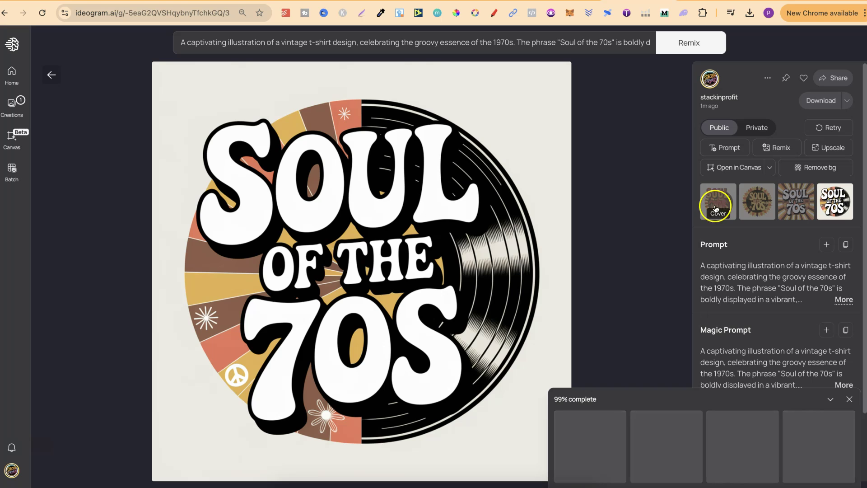
{"action": "left_click", "coordinate": [766, 80]}
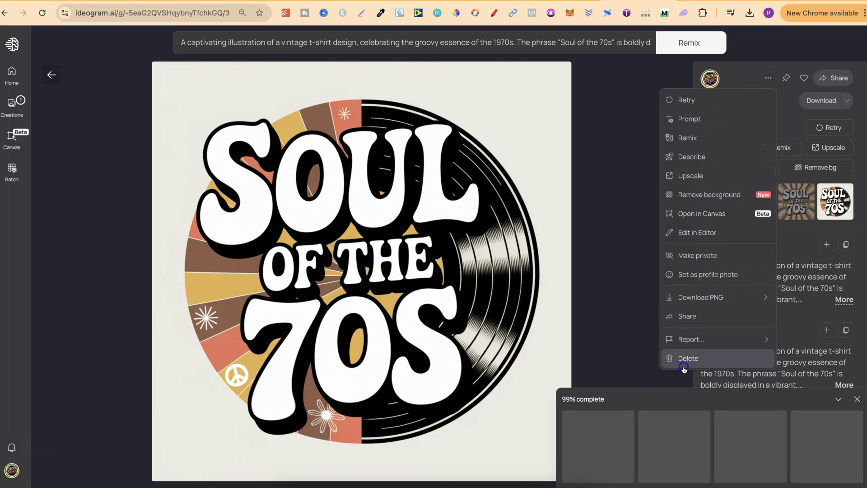
{"action": "left_click", "coordinate": [740, 360]}
{"action": "left_click", "coordinate": [553, 280]}
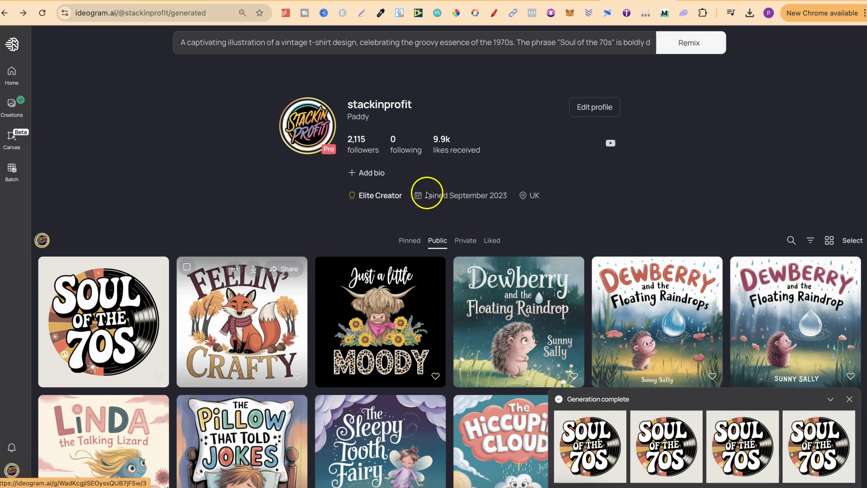
- In the Google Docs prompt list, copy the full "Silent Mode Activated" moon sweater prompt from the 50 Sticker Prompts section
{"action": "left_click", "coordinate": [689, 1]}
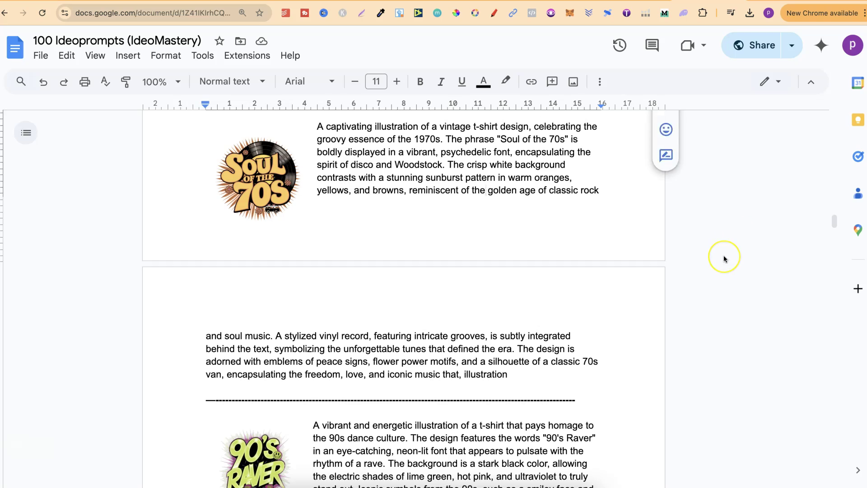
{"action": "scroll", "coordinate": [724, 259], "scroll_direction": "down", "scroll_amount": 10}
{"action": "scroll", "coordinate": [723, 258], "scroll_direction": "down", "scroll_amount": 20}
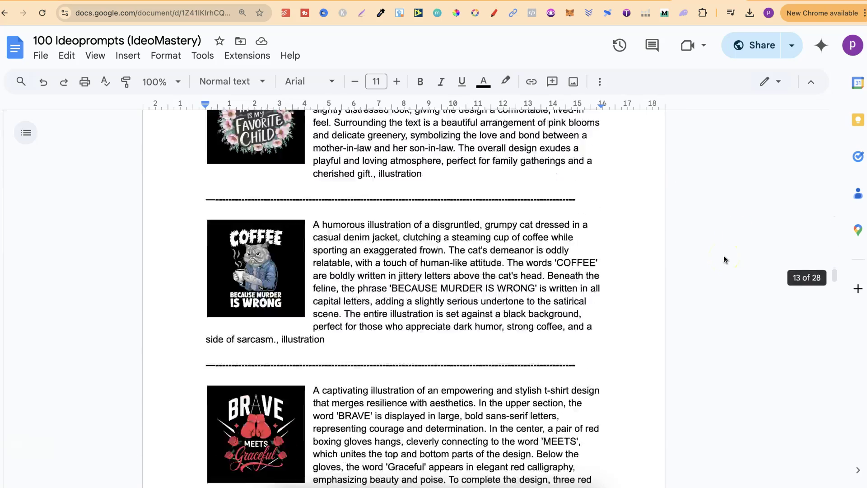
{"action": "scroll", "coordinate": [724, 258], "scroll_direction": "down", "scroll_amount": 8}
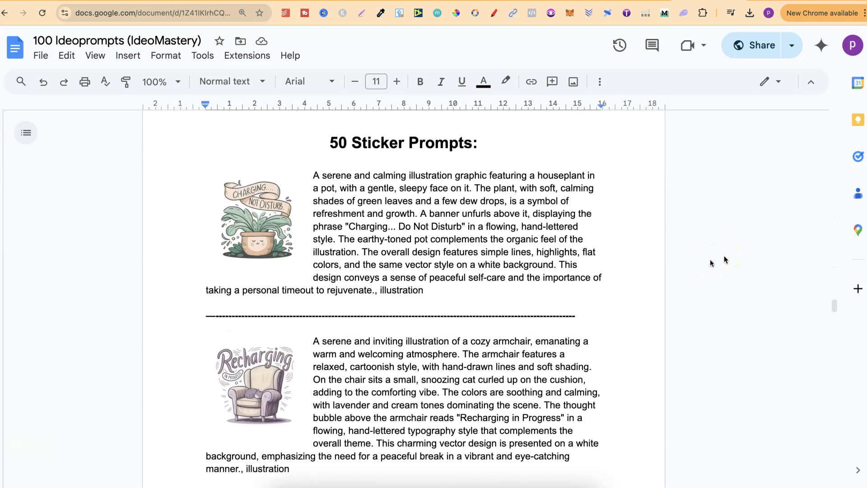
{"action": "scroll", "coordinate": [723, 258], "scroll_direction": "down", "scroll_amount": 3}
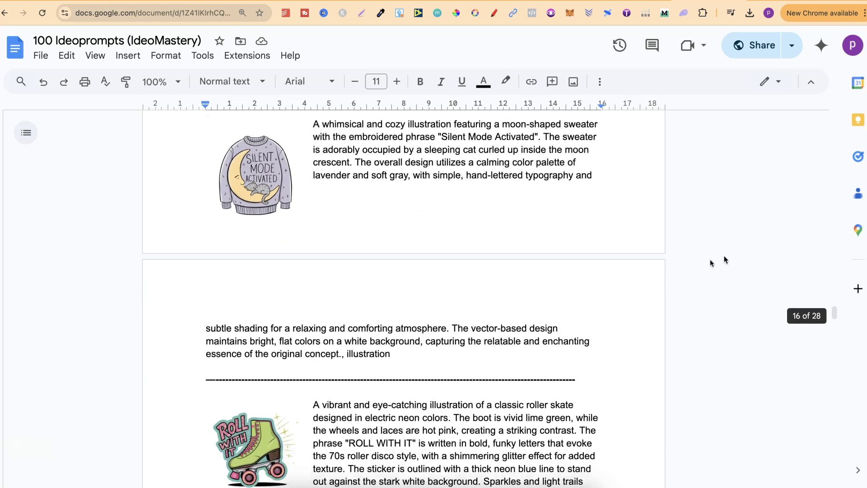
{"action": "scroll", "coordinate": [722, 259], "scroll_direction": "up", "scroll_amount": 3}
{"action": "left_click_drag", "start_coordinate": [402, 402], "coordinate": [294, 164]}
{"action": "right_click", "coordinate": [380, 179]}
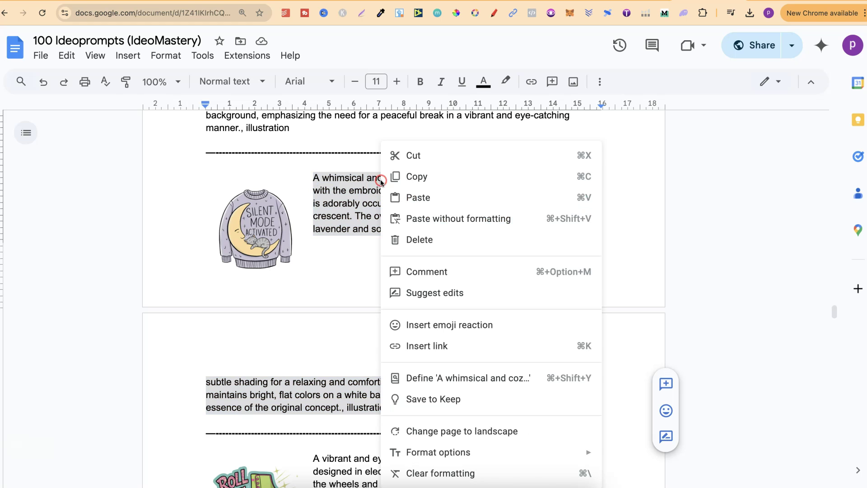
{"action": "left_click", "coordinate": [417, 175]}
- In Ideogram, replace the prompt with the copied sweater prompt, remove the remix source image, turn Magic Prompt on and generate
{"action": "key", "text": "ctrl+Tab"}
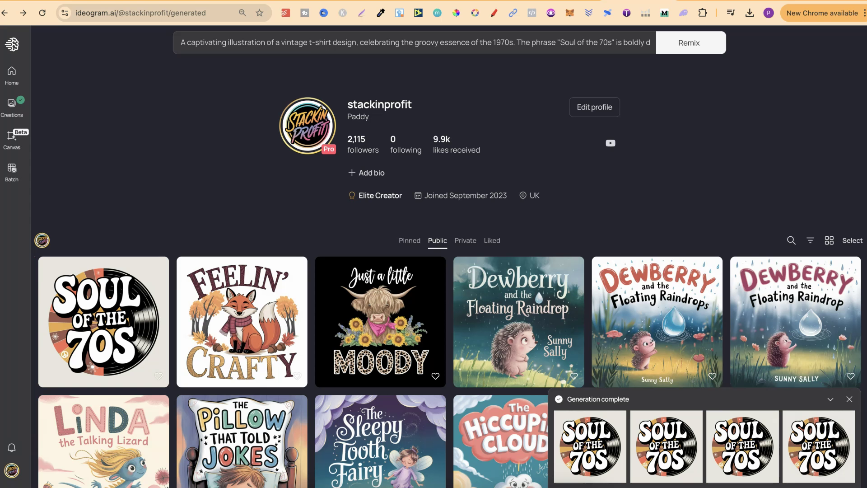
{"action": "triple_click", "coordinate": [323, 49]}
{"action": "key", "text": "ctrl+v"}
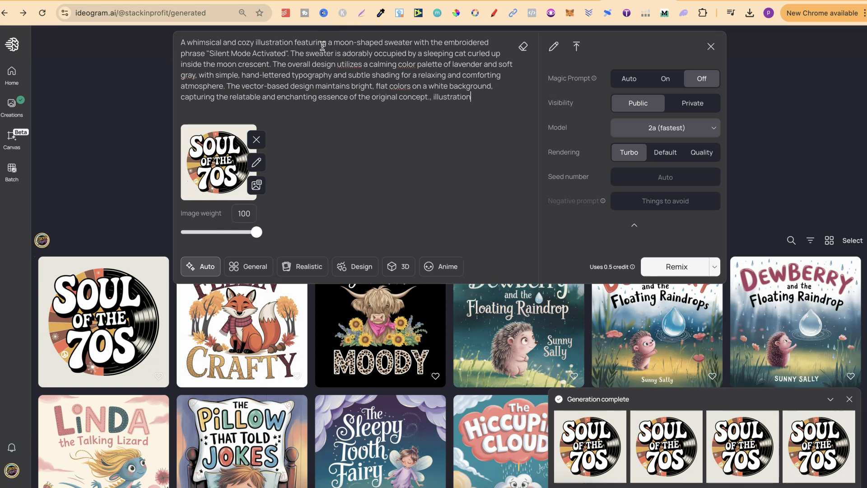
{"action": "left_click", "coordinate": [257, 150]}
{"action": "left_click", "coordinate": [665, 79]}
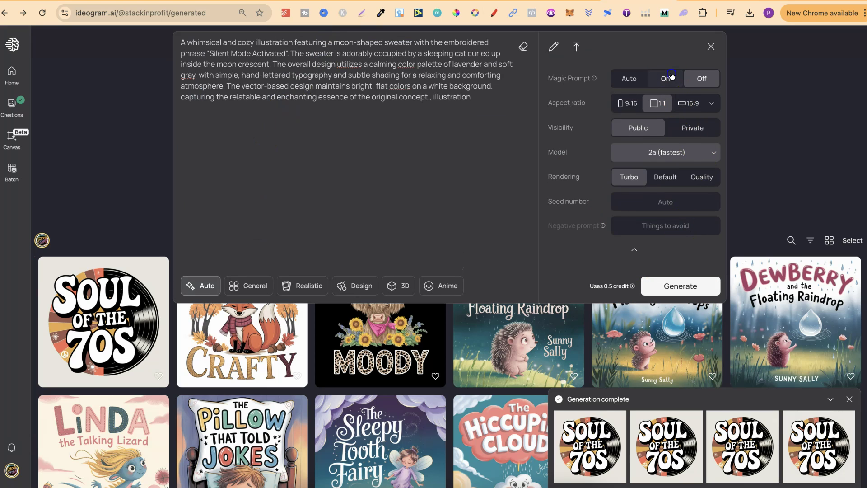
{"action": "left_click", "coordinate": [673, 284]}
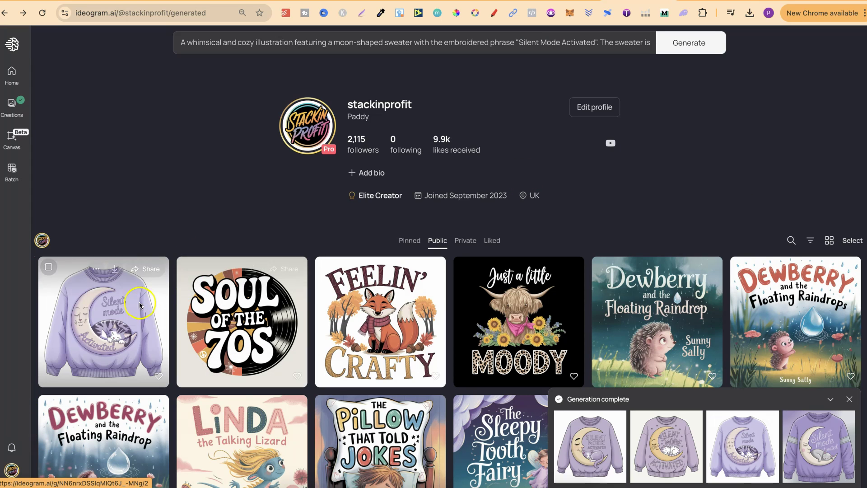
- Open the new "Silent Mode Activated" sweater design and view its four variations, ending on the cover version
{"action": "left_click", "coordinate": [122, 320]}
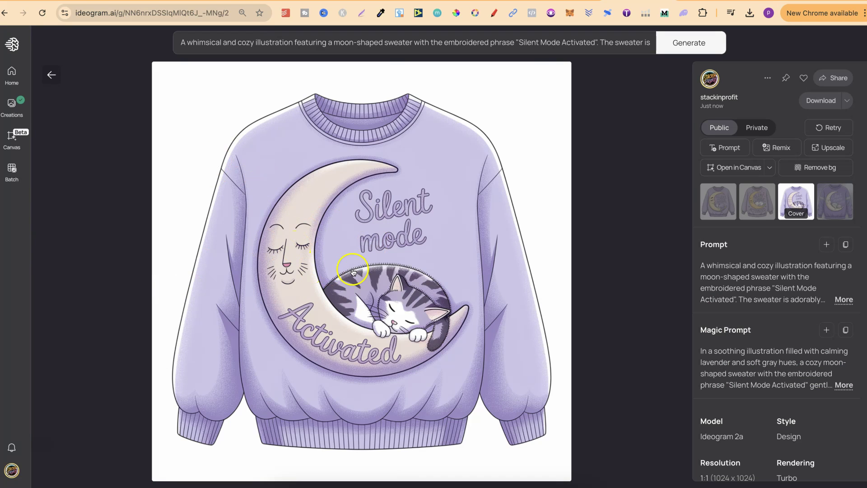
{"action": "left_click", "coordinate": [838, 202]}
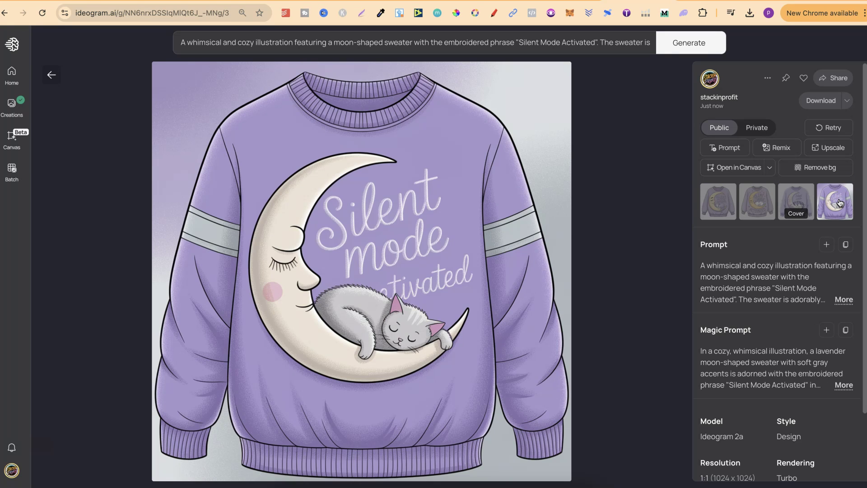
{"action": "key", "text": "Right"}
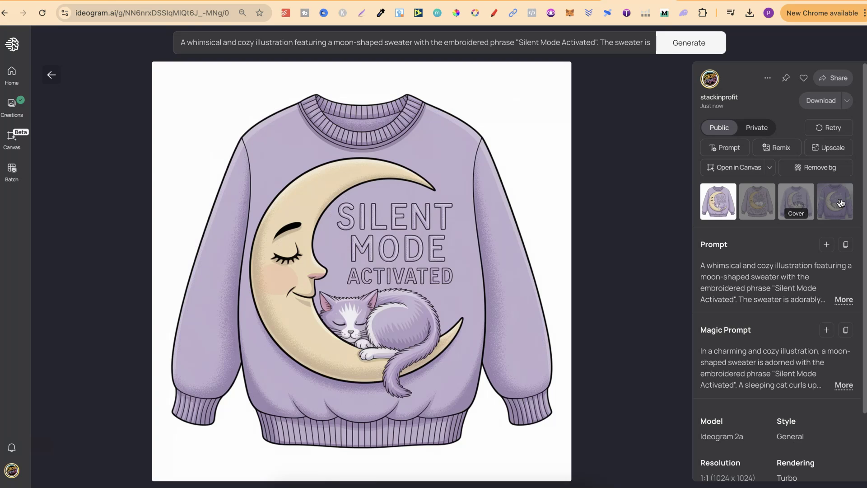
{"action": "key", "text": "Right"}
{"action": "key", "text": "Right"}
{"action": "key", "text": "Left"}
{"action": "key", "text": "Left"}
{"action": "left_click", "coordinate": [801, 200]}
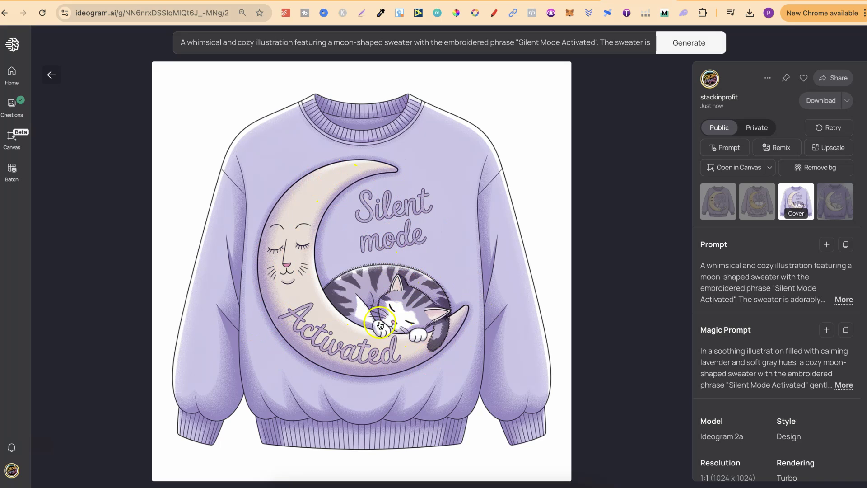
- Compare the sweater cover variation with its sample image in the Google Docs prompt list, then return to the Ideogram creations gallery
{"action": "key", "text": "ctrl+Tab"}
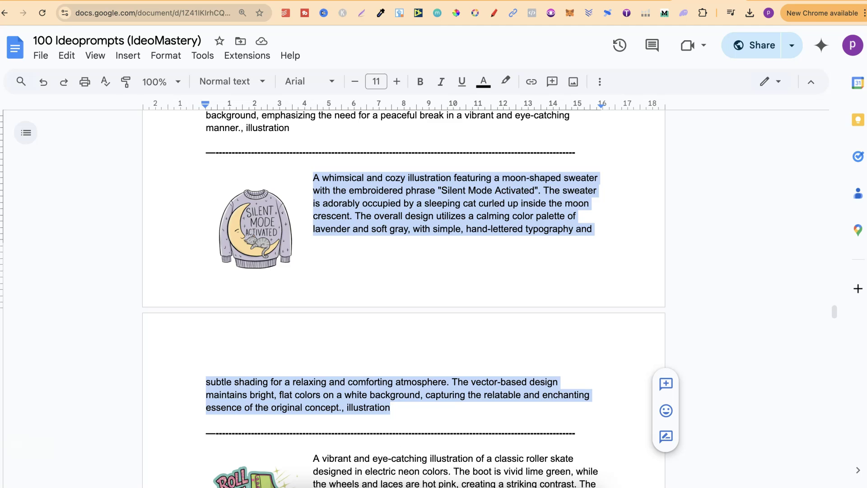
{"action": "left_click", "coordinate": [458, 254]}
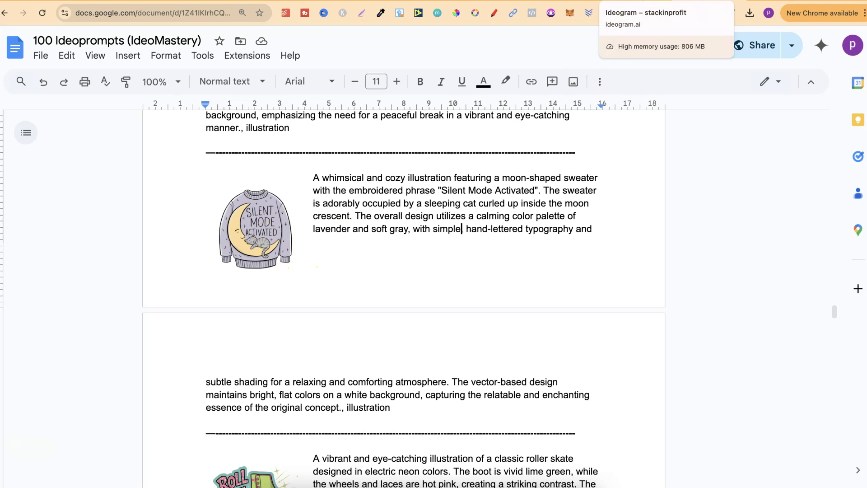
{"action": "left_click", "coordinate": [632, 1]}
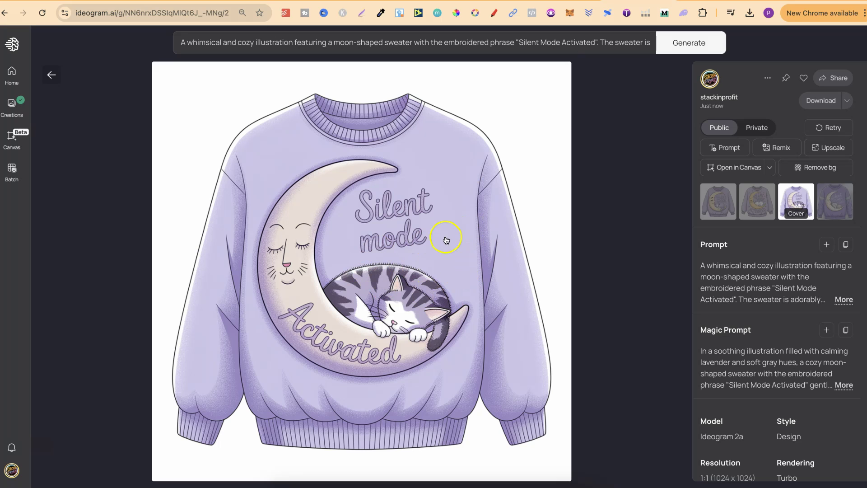
{"action": "left_click", "coordinate": [51, 74]}
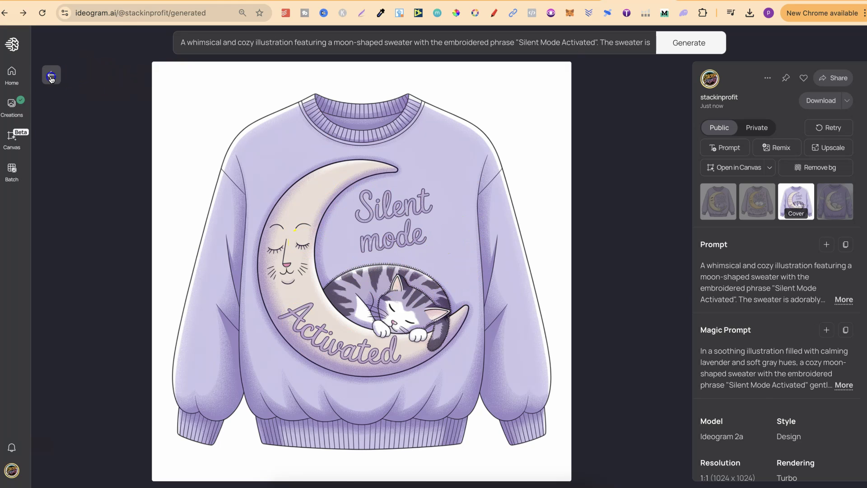
- Copy the full "CANDIES" panda candy jar prompt from the sticker prompts in the Google Docs list
{"action": "left_click", "coordinate": [697, 1]}
{"action": "scroll", "coordinate": [711, 252], "scroll_direction": "down", "scroll_amount": 15}
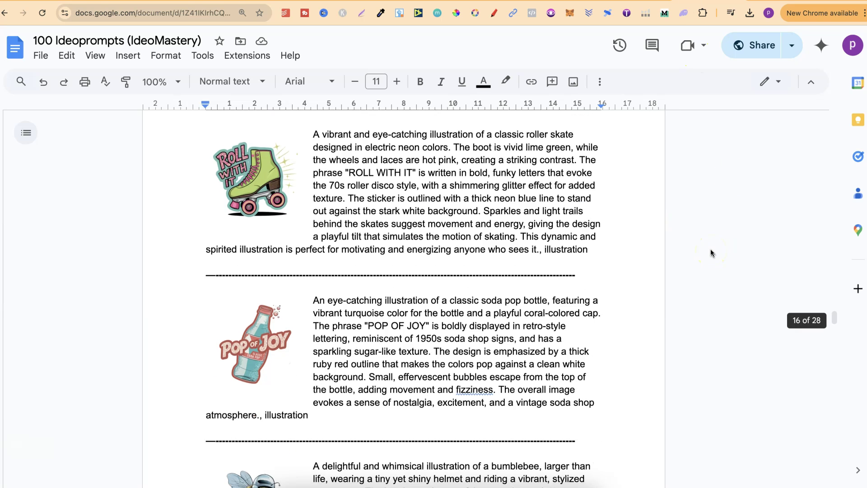
{"action": "scroll", "coordinate": [711, 251], "scroll_direction": "down", "scroll_amount": 15}
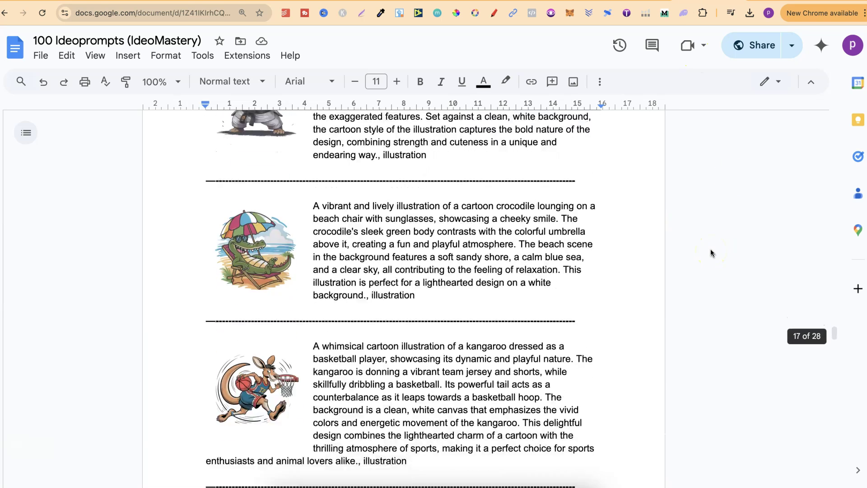
{"action": "scroll", "coordinate": [710, 252], "scroll_direction": "down", "scroll_amount": 10}
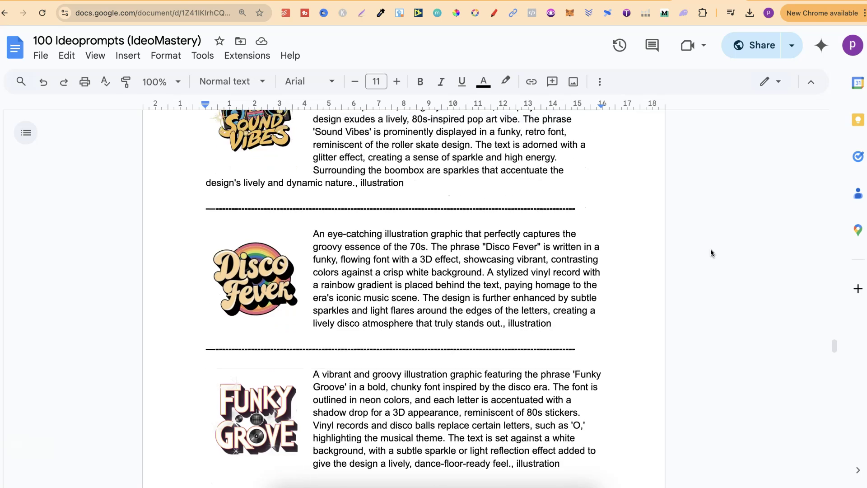
{"action": "scroll", "coordinate": [710, 248], "scroll_direction": "down", "scroll_amount": 10}
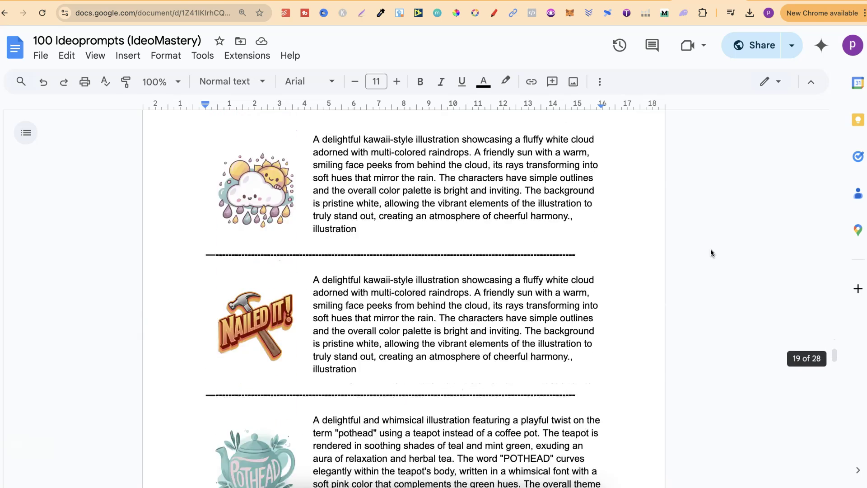
{"action": "left_click", "coordinate": [437, 382]}
{"action": "left_click_drag", "start_coordinate": [437, 382], "coordinate": [311, 252]}
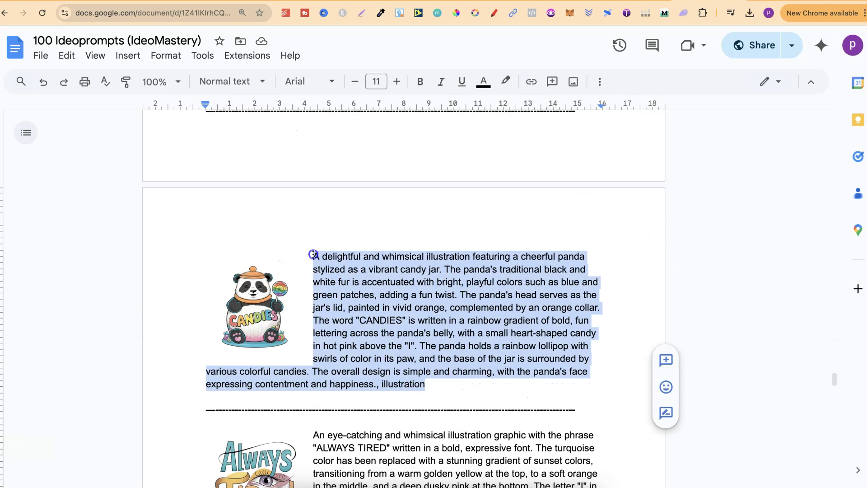
{"action": "right_click", "coordinate": [429, 289]}
{"action": "left_click", "coordinate": [472, 178]}
- In Ideogram, replace the prompt with the copied panda candy jar prompt and generate the images
{"action": "left_click", "coordinate": [593, 0]}
{"action": "left_click", "coordinate": [403, 44]}
{"action": "key", "text": "ctrl+a"}
{"action": "key", "text": "ctrl+v"}
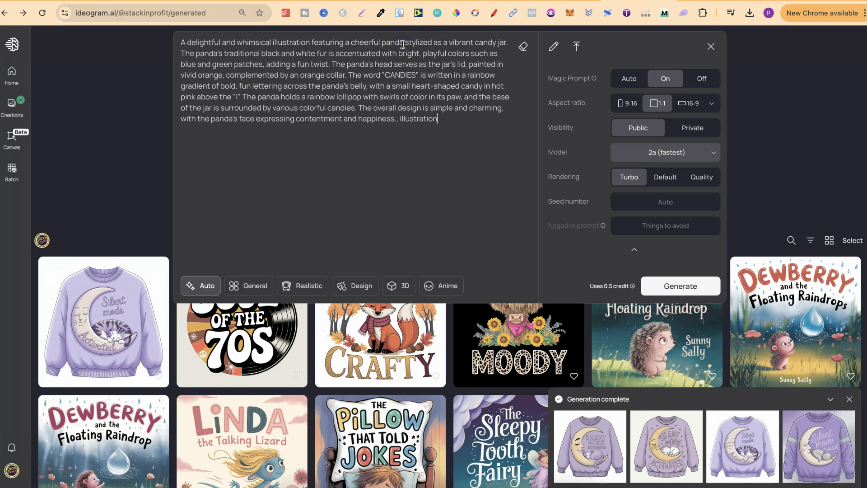
{"action": "left_click", "coordinate": [681, 285]}
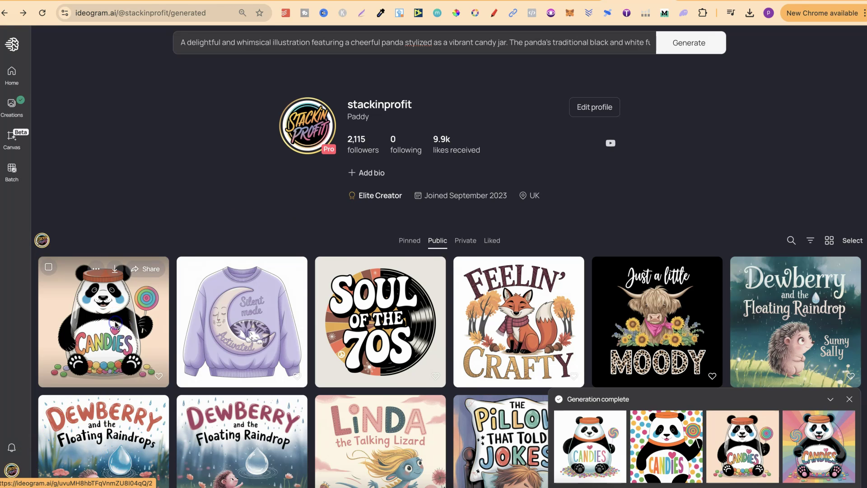
- Open the new "CANDIES" panda design and compare its cover with the Google Docs sample image, ending back in Ideogram
{"action": "left_click", "coordinate": [116, 324]}
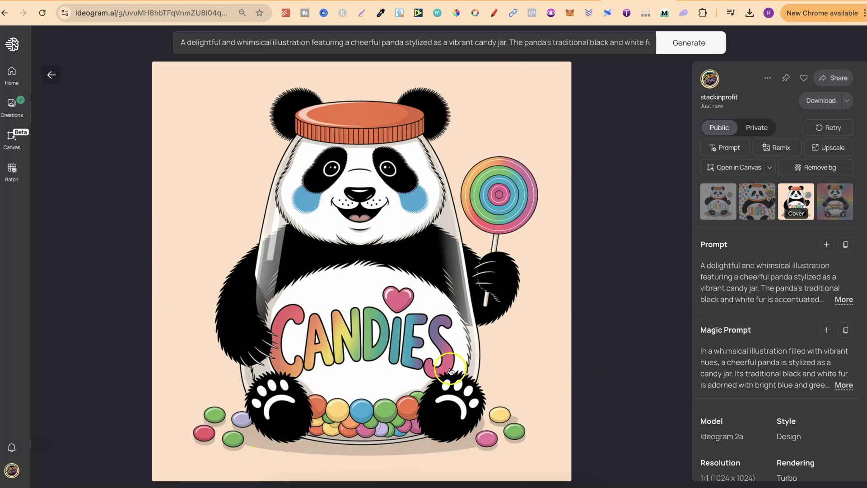
{"action": "key", "text": "ctrl+Tab"}
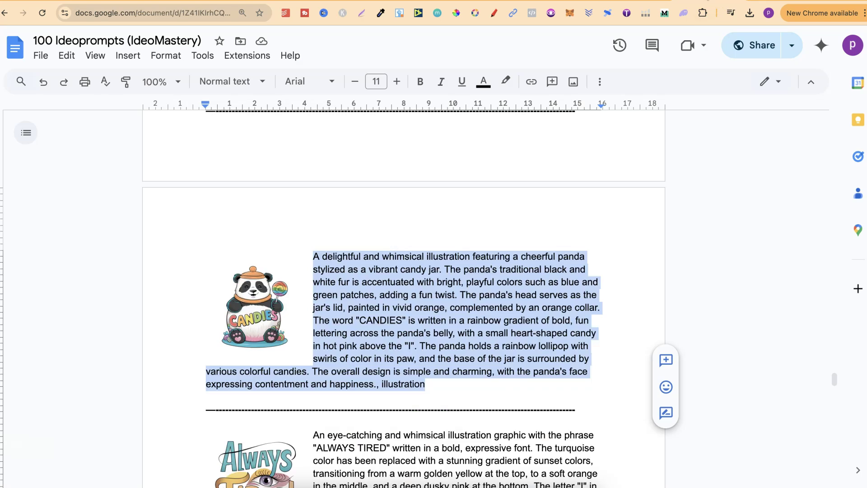
{"action": "left_click", "coordinate": [587, 274]}
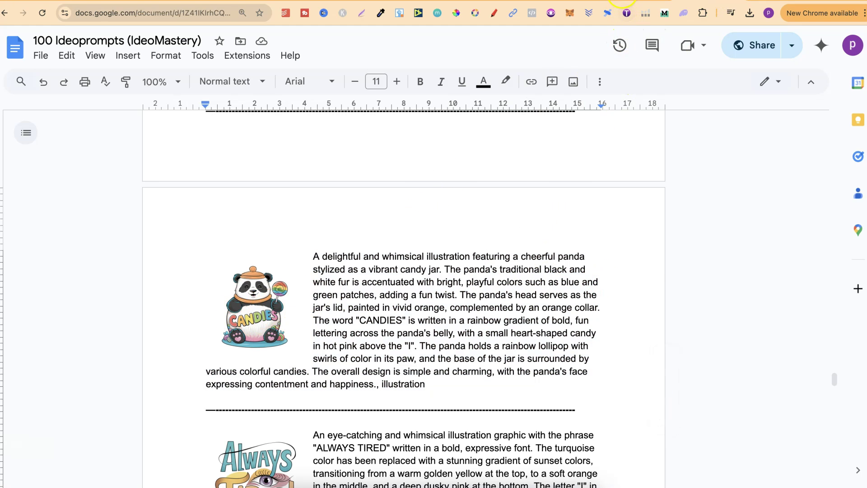
{"action": "key", "text": "ctrl+shift+Tab"}
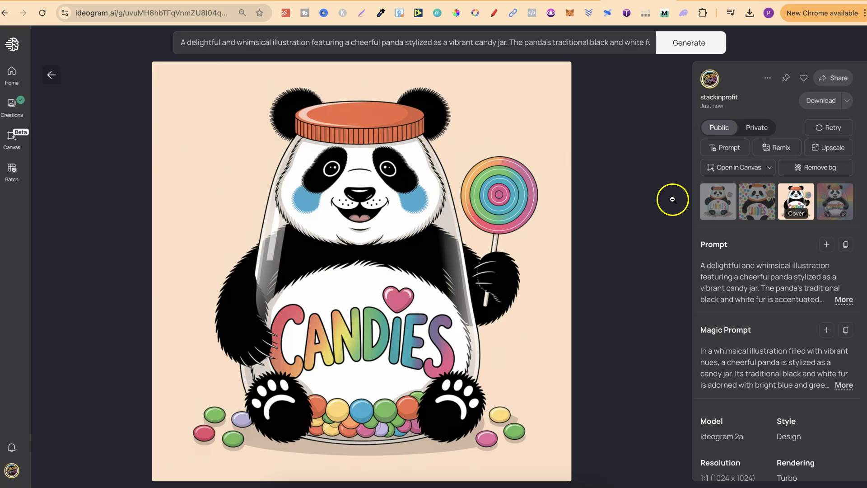
- View the other three "CANDIES" panda variations, ending on the cover version with the peach background
{"action": "left_click", "coordinate": [835, 203]}
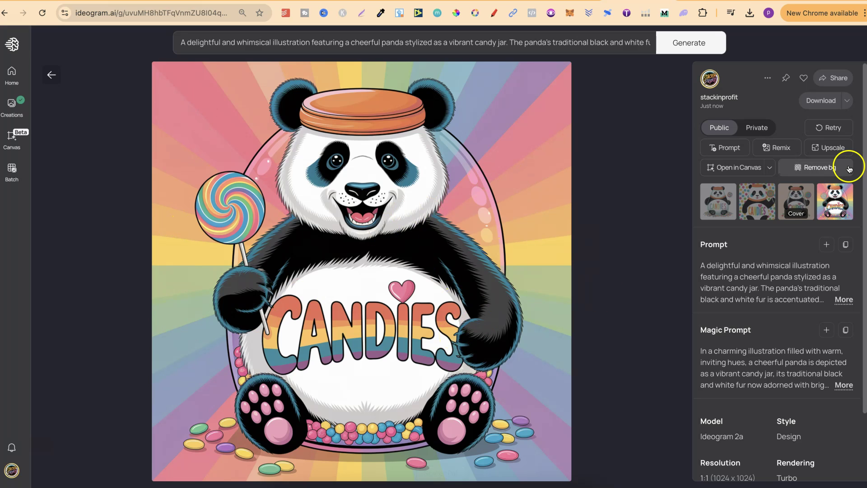
{"action": "left_click", "coordinate": [832, 212]}
{"action": "left_click", "coordinate": [577, 285]}
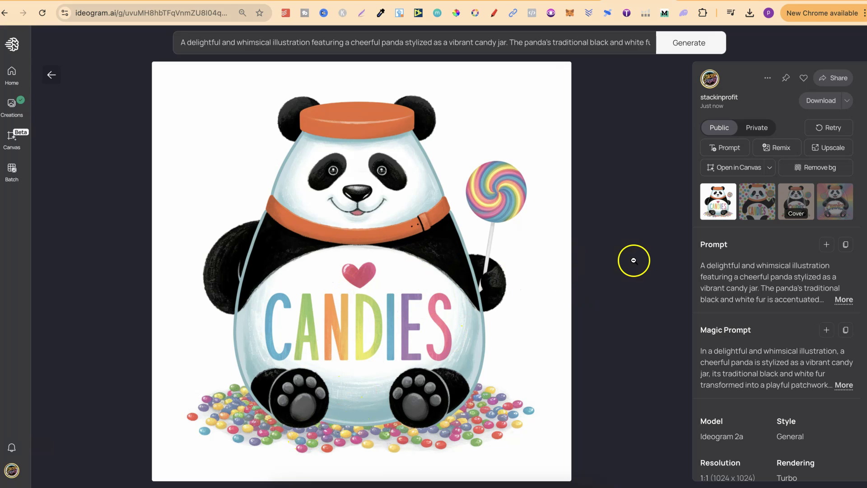
{"action": "left_click", "coordinate": [760, 197]}
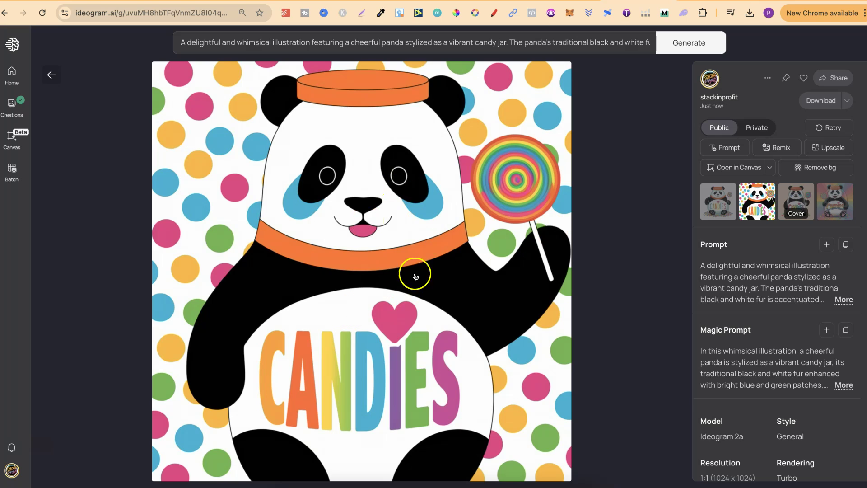
{"action": "left_click", "coordinate": [811, 215]}
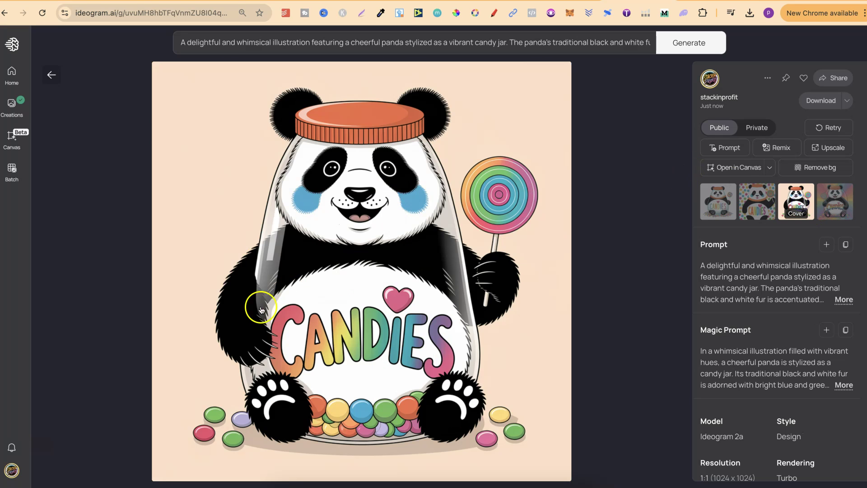
- Check the panda cover against the Google Docs sample image once more, then return to the Ideogram creations gallery
{"action": "key", "text": "ctrl+Tab"}
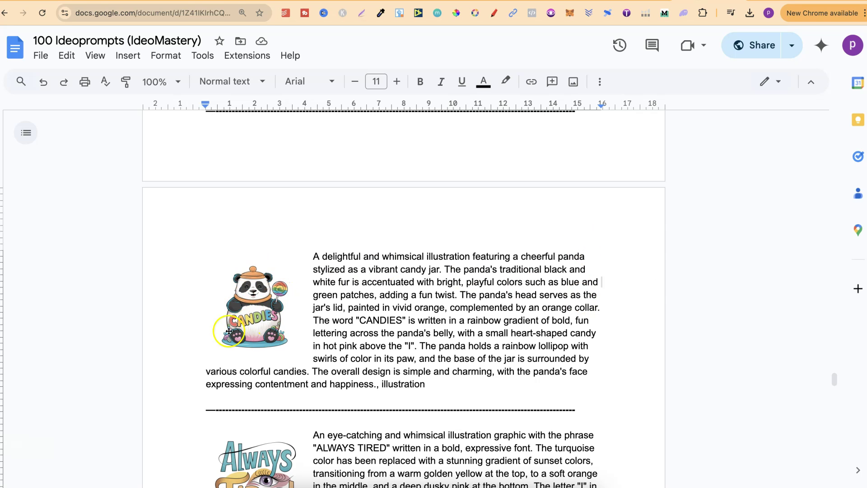
{"action": "left_click", "coordinate": [627, 1]}
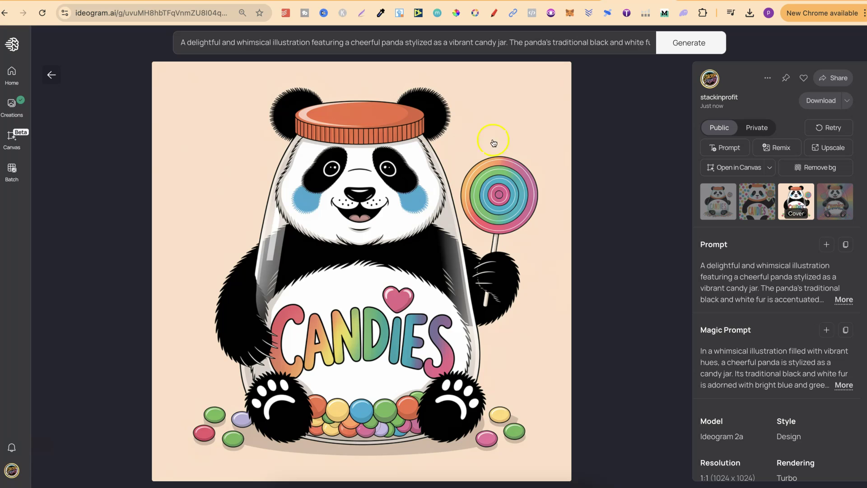
{"action": "left_click", "coordinate": [48, 76]}
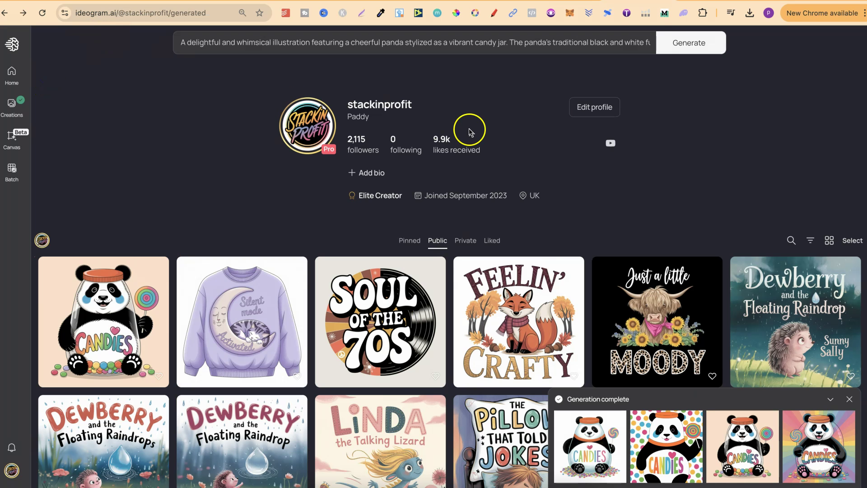
- Switch to the Google Docs prompt list and copy the full "BEE STRONG" kawaii bee prompt
{"action": "key", "text": "ctrl+Tab"}
{"action": "scroll", "coordinate": [665, 324], "scroll_direction": "down", "scroll_amount": 15}
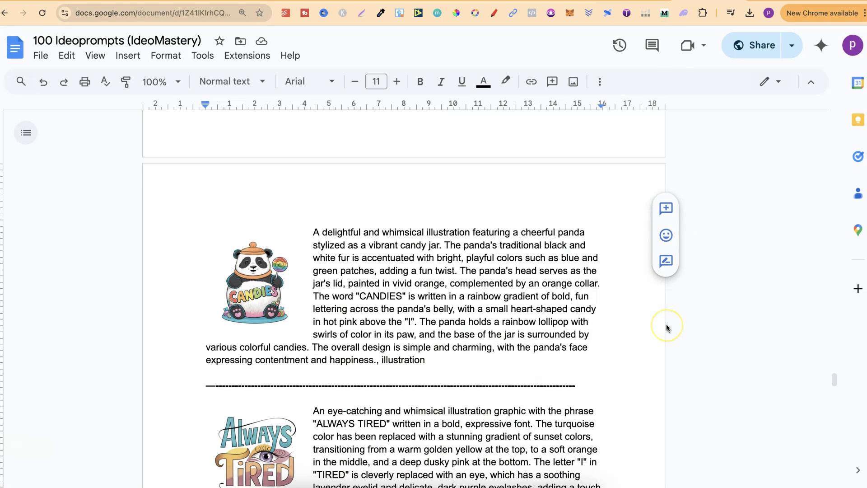
{"action": "left_click_drag", "start_coordinate": [541, 345], "coordinate": [312, 241]}
{"action": "right_click", "coordinate": [451, 266]}
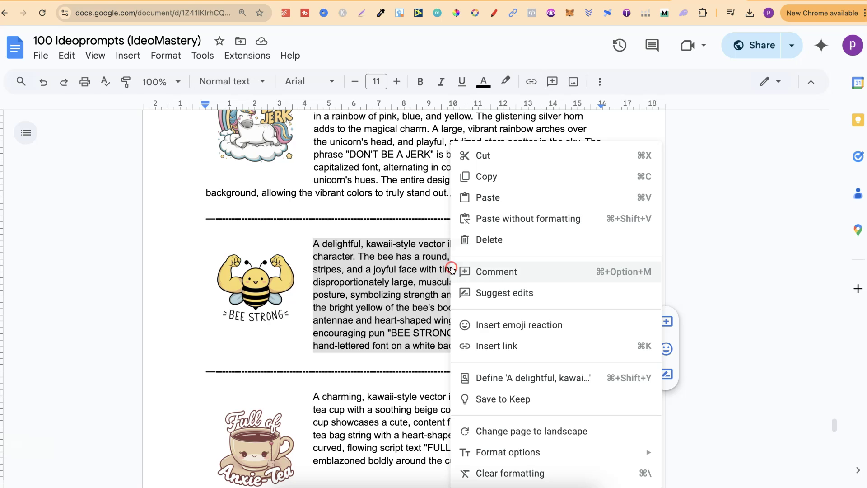
{"action": "left_click", "coordinate": [492, 187]}
- In Ideogram, replace the prompt with the copied "BEE STRONG" bee prompt and generate the images
{"action": "left_click", "coordinate": [623, 0]}
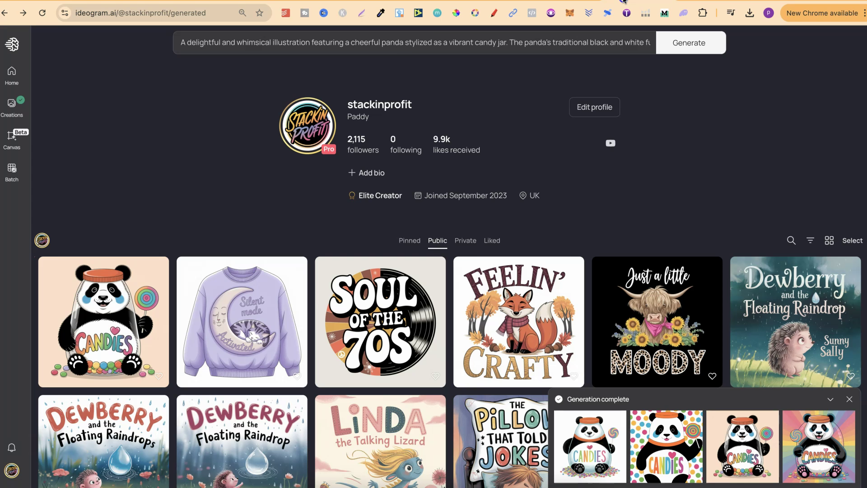
{"action": "left_click", "coordinate": [421, 42]}
{"action": "key", "text": "ctrl+a"}
{"action": "key", "text": "ctrl+v"}
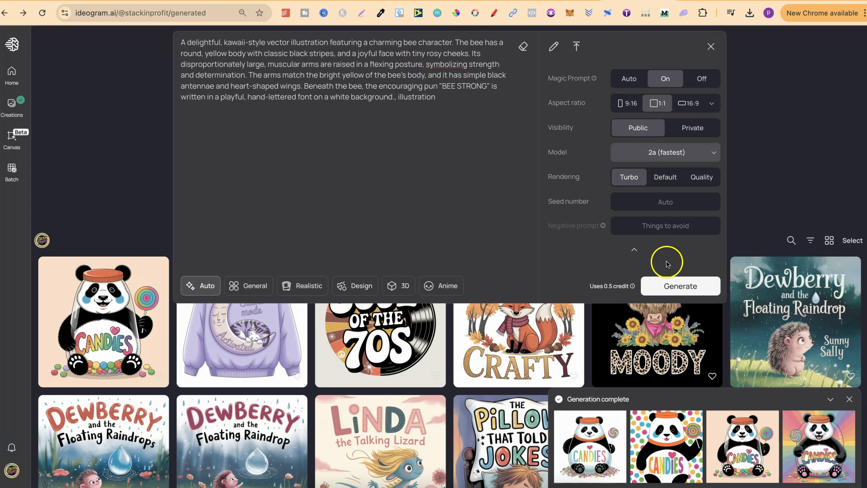
{"action": "left_click", "coordinate": [668, 286]}
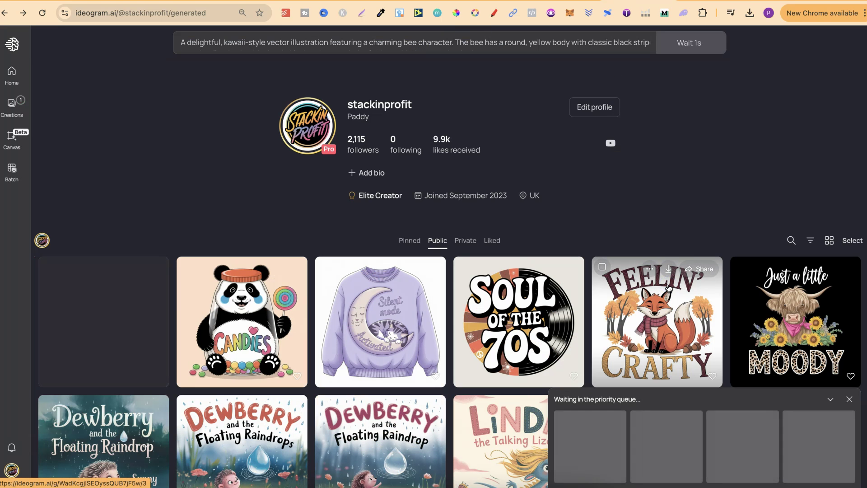
{"action": "left_click", "coordinate": [722, 127]}
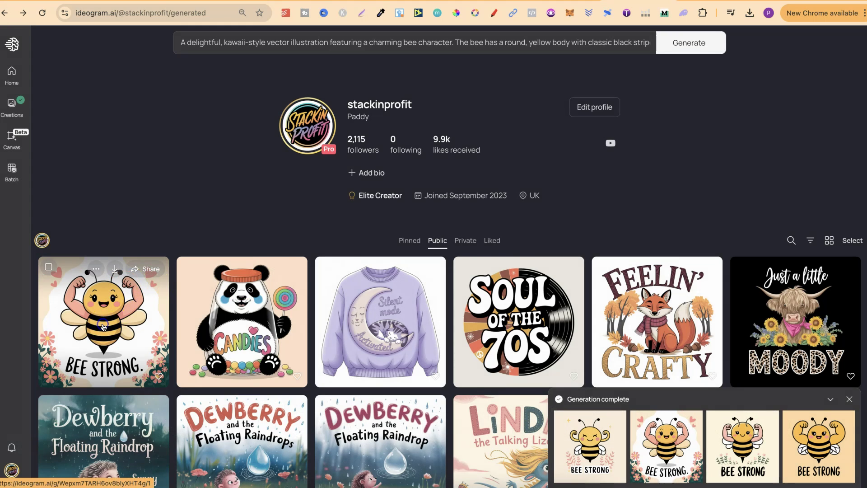
- Open the new "BEE STRONG" design and view all its variations, ending on the cream one with heart-shaped antennae and flowers
{"action": "left_click", "coordinate": [104, 327]}
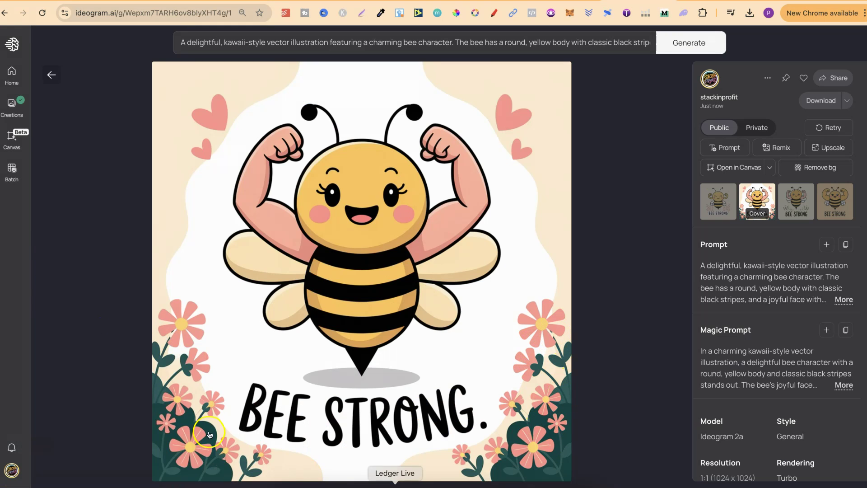
{"action": "left_click", "coordinate": [792, 212]}
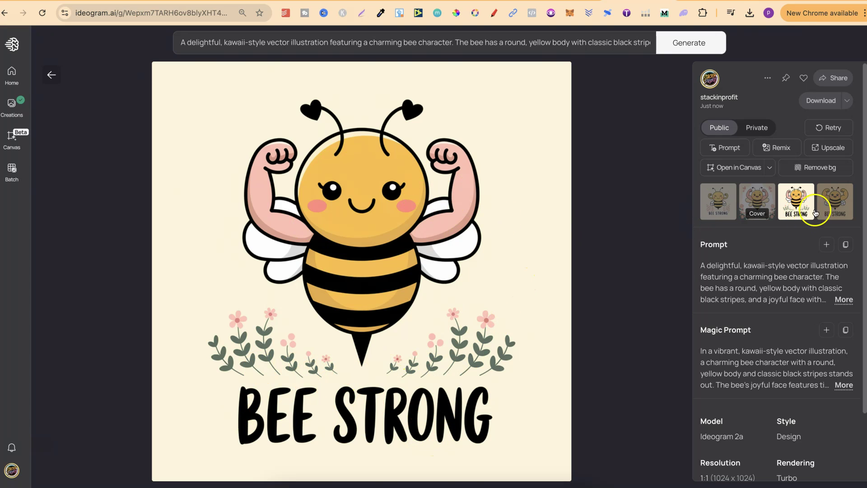
{"action": "left_click", "coordinate": [832, 201]}
{"action": "left_click", "coordinate": [431, 355]}
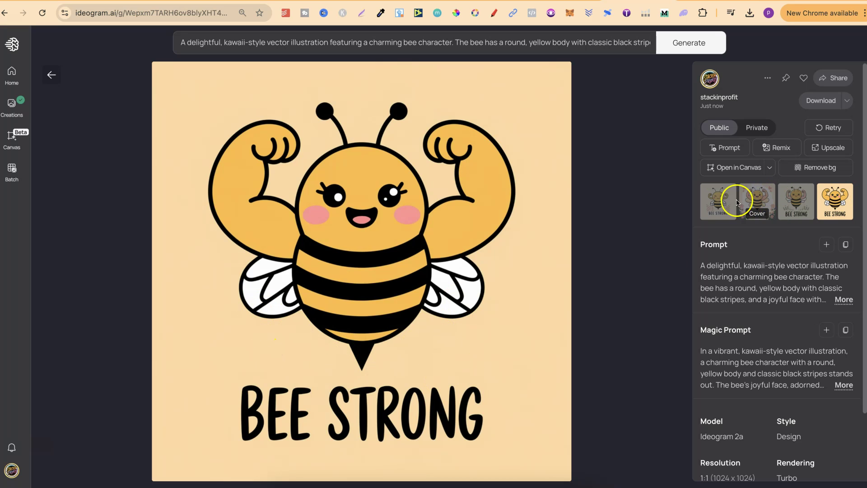
{"action": "left_click", "coordinate": [711, 203]}
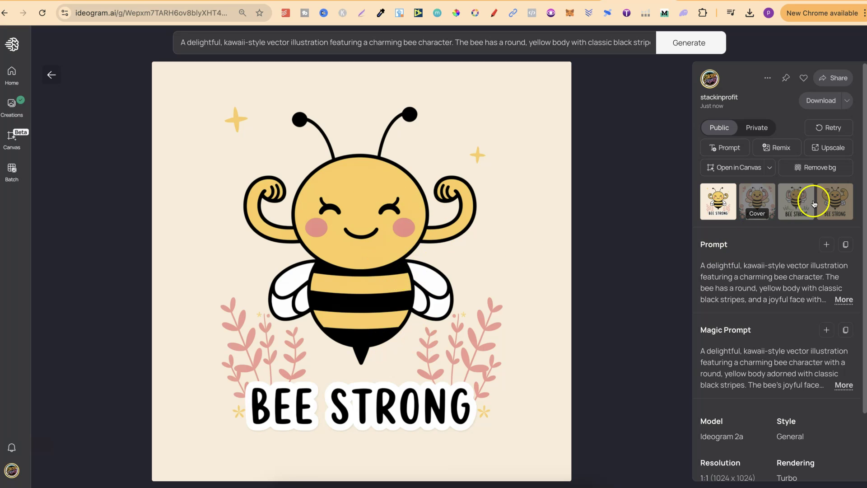
{"action": "left_click", "coordinate": [797, 202]}
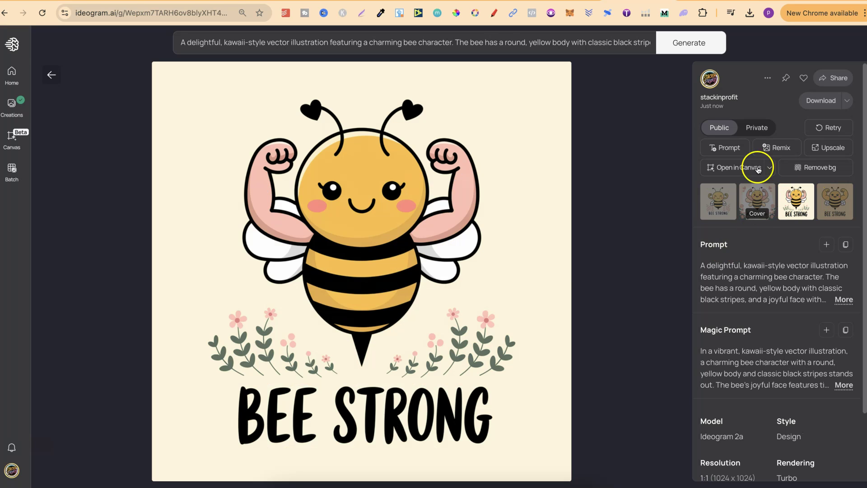
- Remix the cream "BEE STRONG" variation at image weight 100 with Magic Prompt off
{"action": "left_click", "coordinate": [776, 147]}
{"action": "left_click_drag", "start_coordinate": [221, 233], "coordinate": [323, 230]}
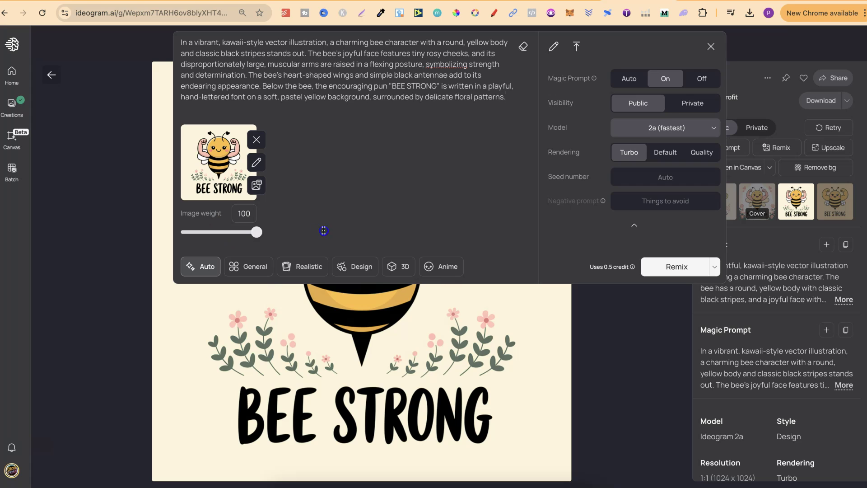
{"action": "left_click", "coordinate": [701, 78]}
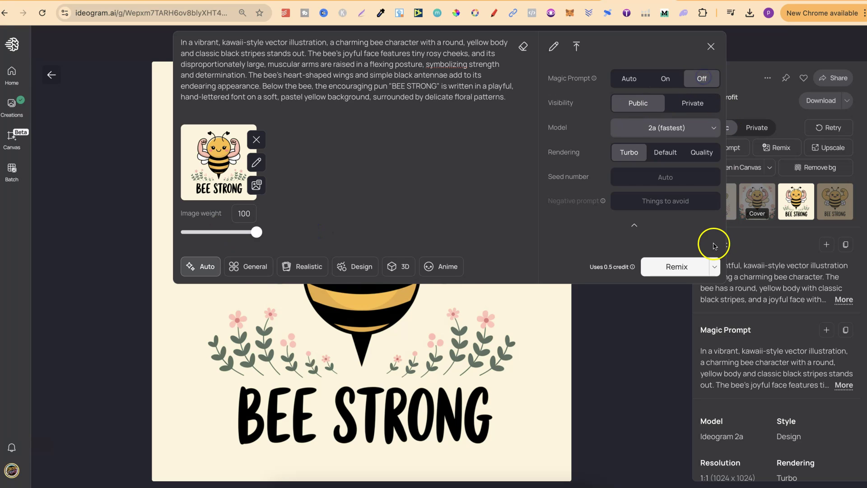
{"action": "left_click", "coordinate": [677, 266]}
- Delete the original "BEE STRONG" image set from the creations
{"action": "left_click", "coordinate": [768, 78]}
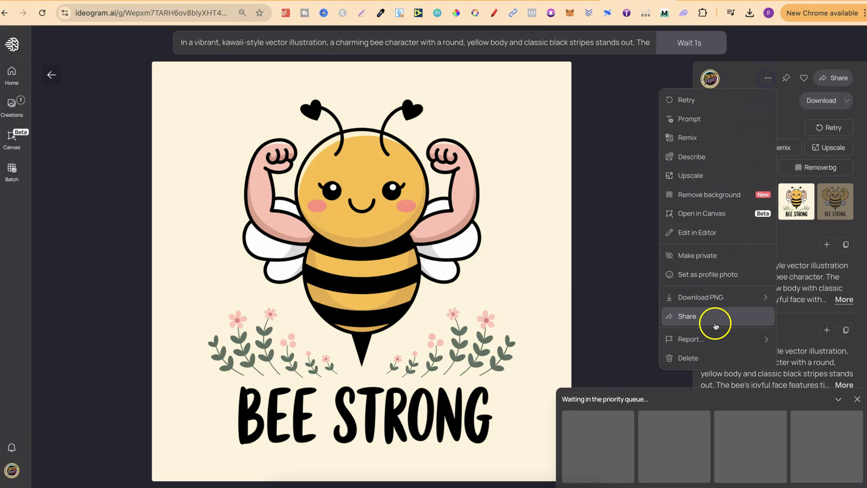
{"action": "left_click", "coordinate": [710, 356]}
{"action": "left_click", "coordinate": [543, 280]}
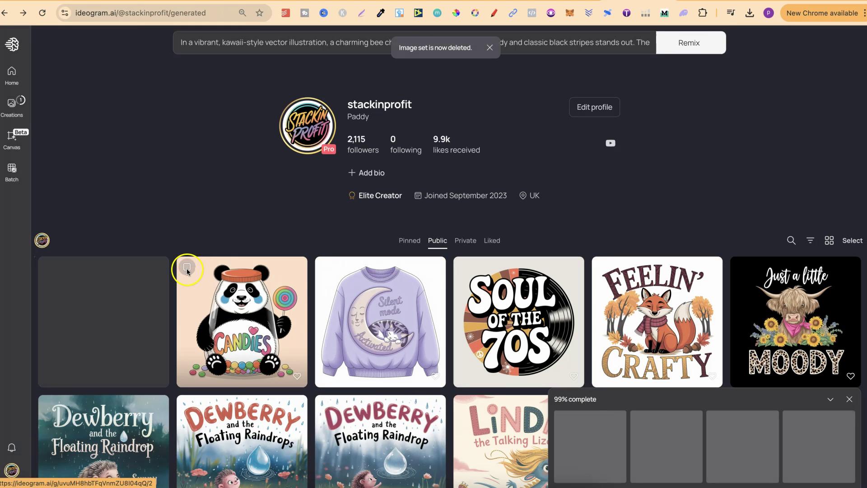
- Compare the remixed "BEE STRONG" cover with its Google Docs sample and prompt, then return to the Ideogram gallery and dismiss the generation notice
{"action": "left_click", "coordinate": [96, 330]}
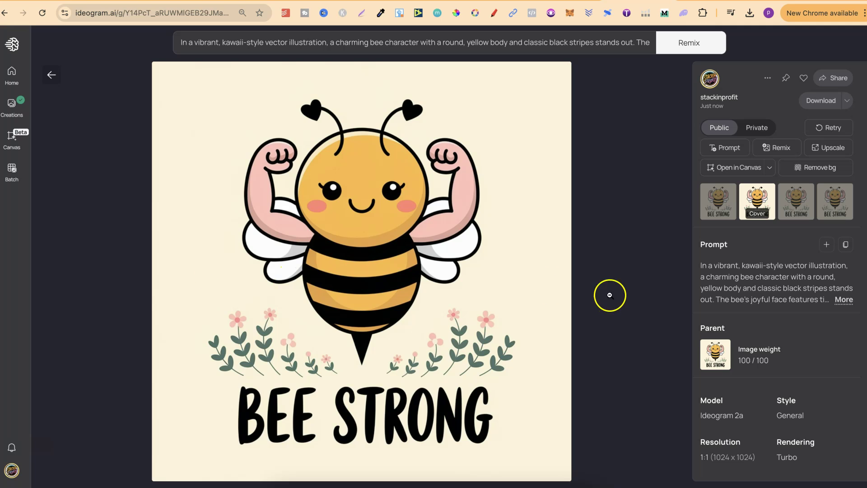
{"action": "key", "text": "ctrl+Tab"}
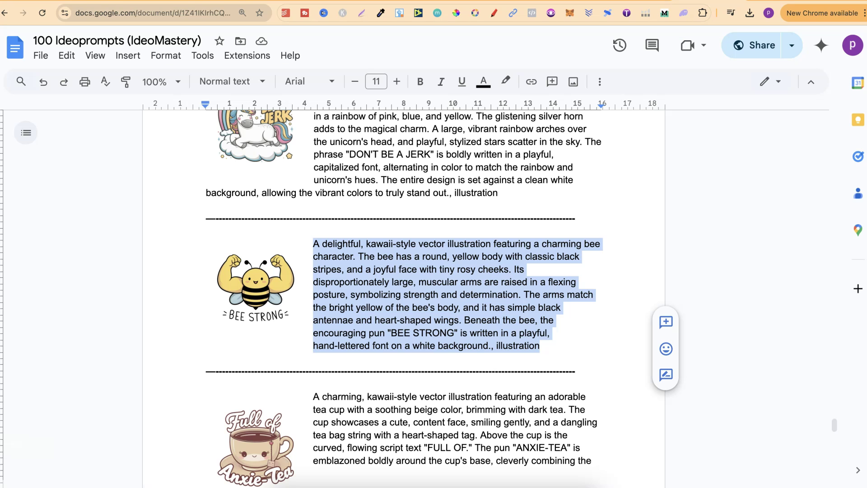
{"action": "left_click", "coordinate": [679, 223]}
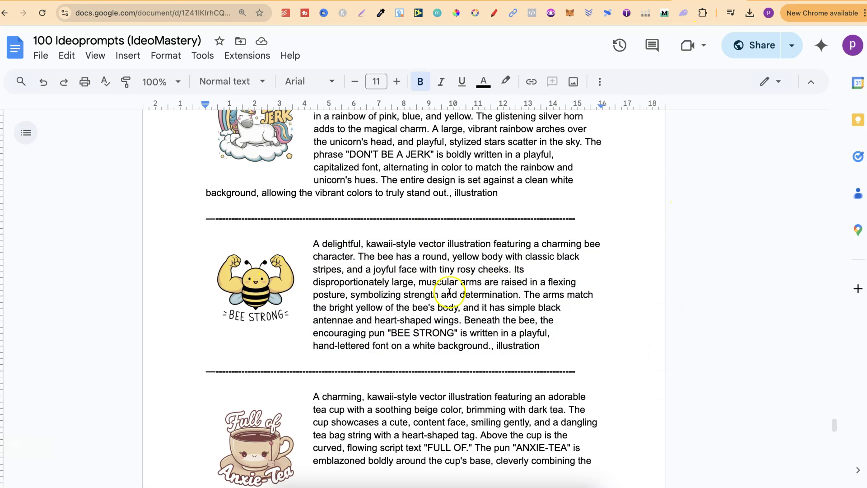
{"action": "left_click_drag", "start_coordinate": [540, 346], "coordinate": [311, 240]}
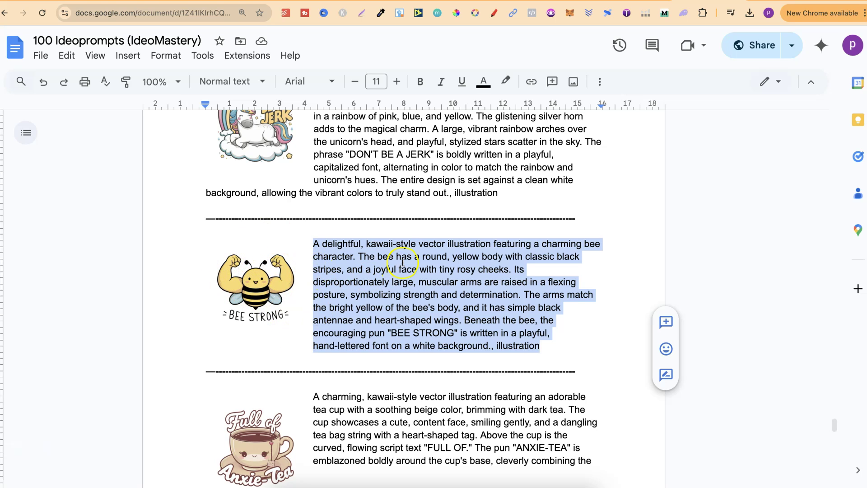
{"action": "key", "text": "ctrl+Tab"}
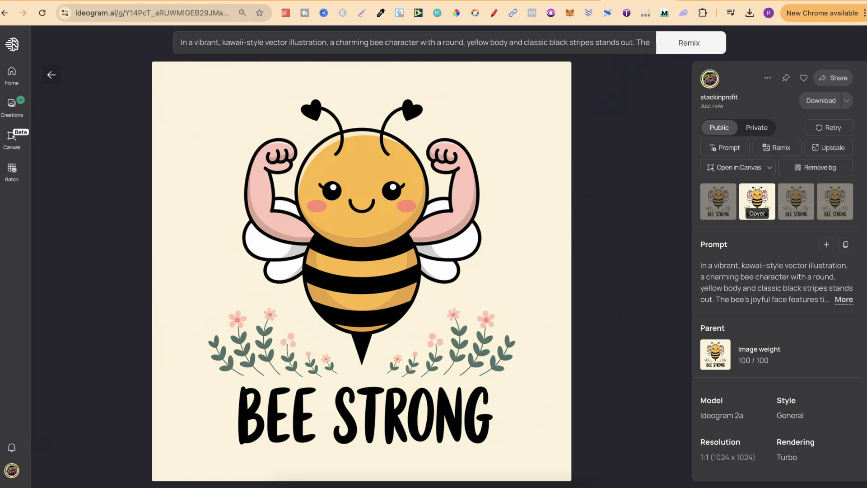
{"action": "key", "text": "ctrl+shift+Tab"}
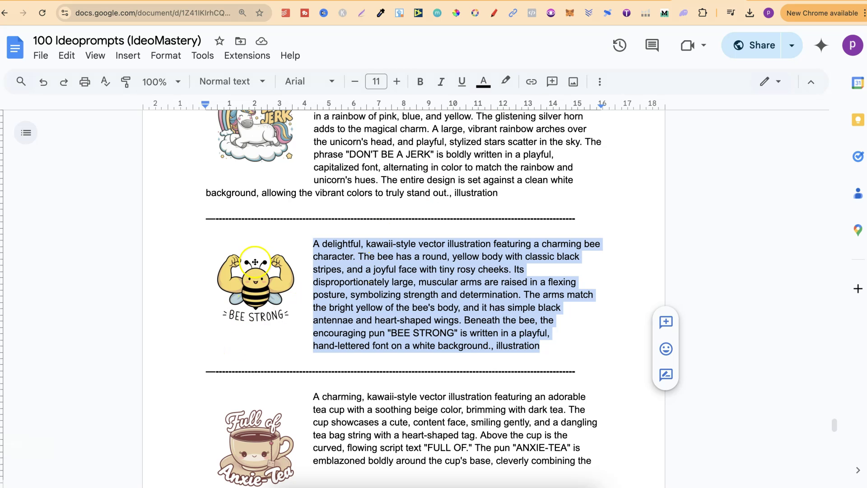
{"action": "key", "text": "ctrl+Tab"}
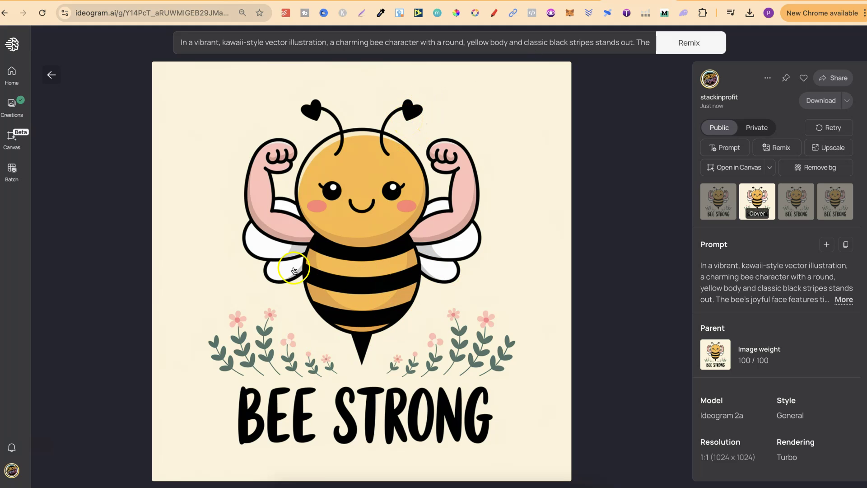
{"action": "left_click", "coordinate": [52, 75]}
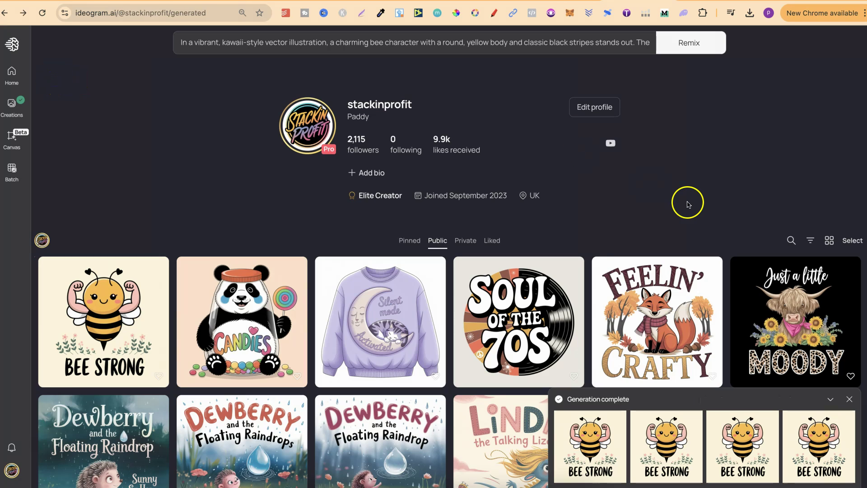
{"action": "left_click", "coordinate": [849, 399]}
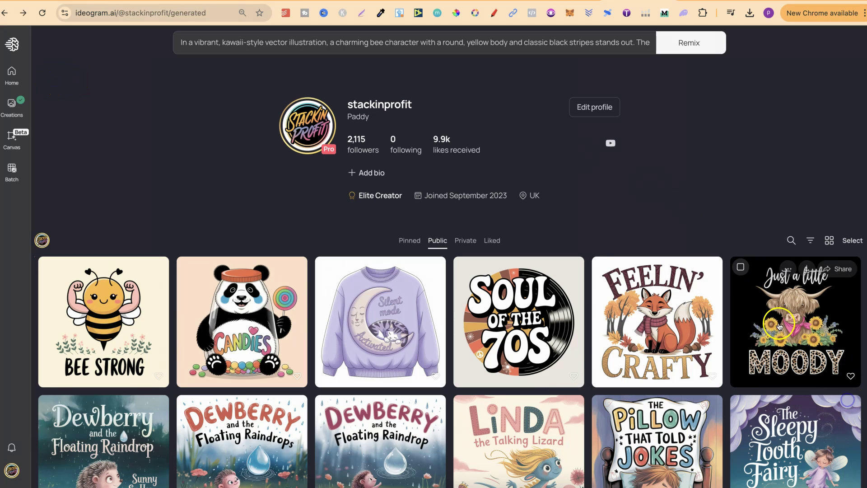
- Look over the gallery's newest designs, view the "Just a little MOODY" Highland cow at full size, and return to the gallery
{"action": "mouse_move", "coordinate": [396, 310]}
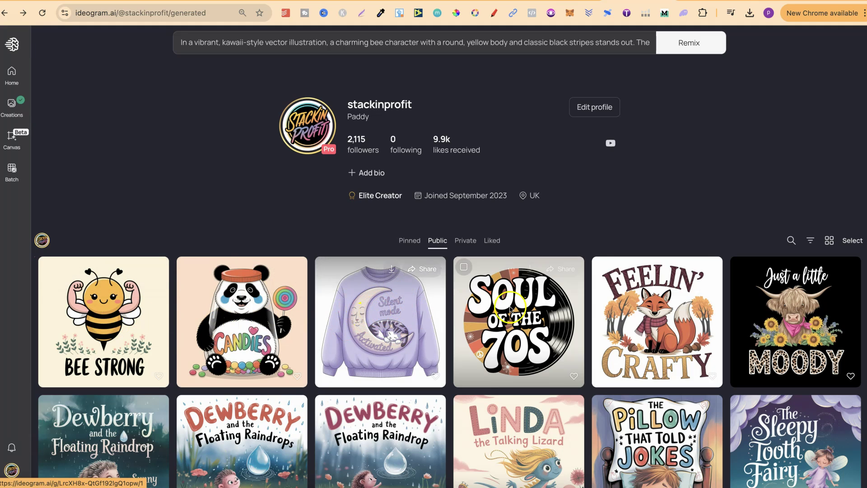
{"action": "mouse_move", "coordinate": [676, 310]}
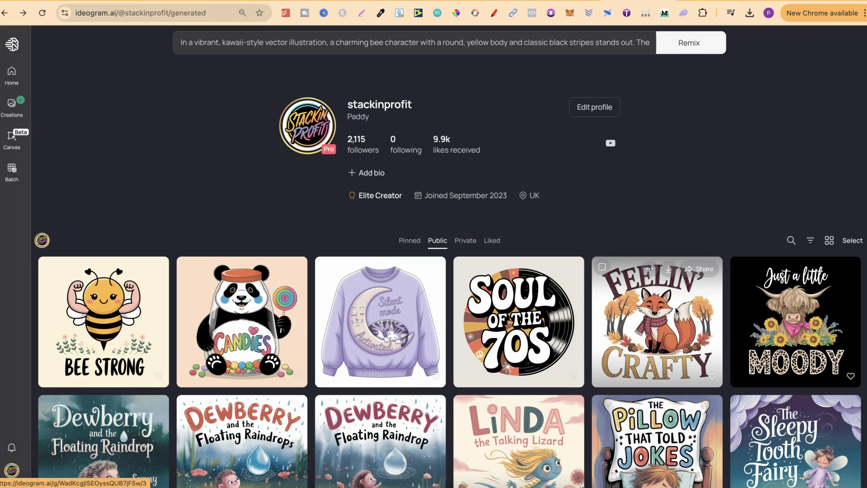
{"action": "mouse_move", "coordinate": [383, 324]}
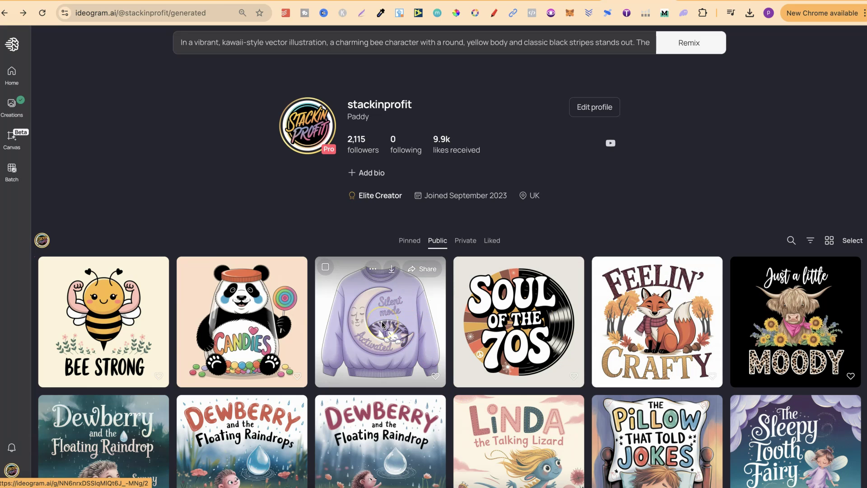
{"action": "left_click", "coordinate": [794, 318]}
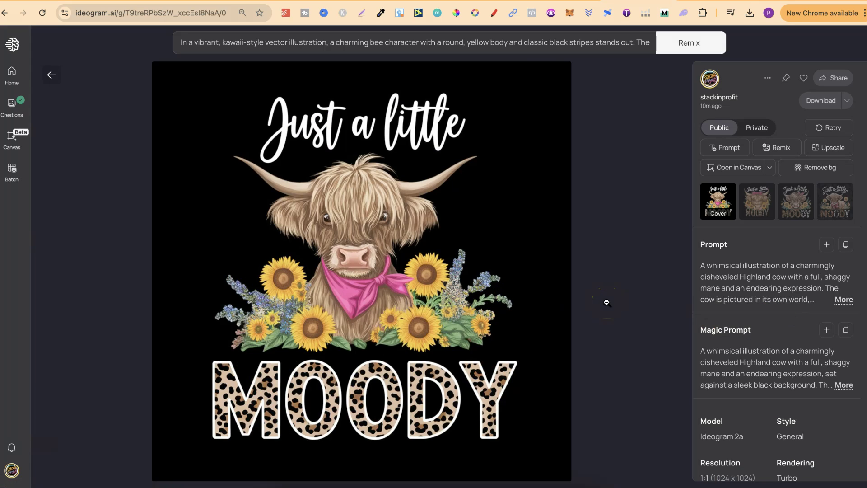
{"action": "left_click", "coordinate": [51, 76]}
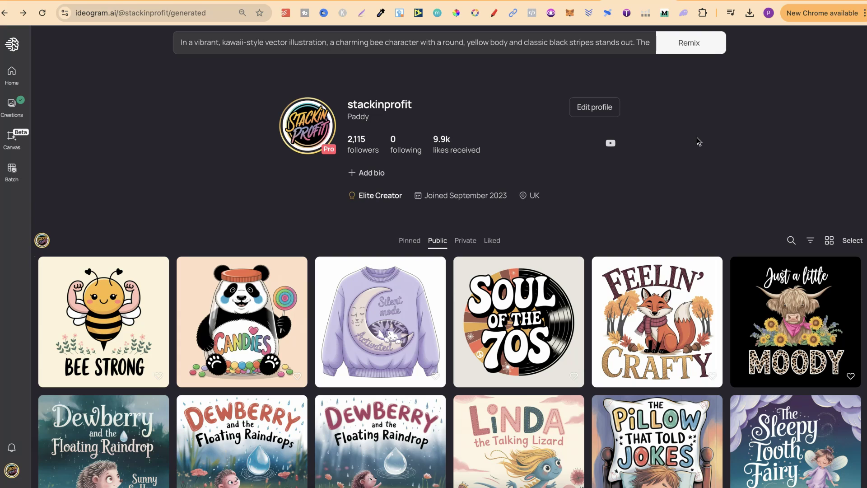
- Switch to the Gumroad page for "100 Ideogram Prompts", review its description and ratings, then return to the Ideogram gallery
{"action": "left_click", "coordinate": [776, 7]}
{"action": "left_click", "coordinate": [726, 261]}
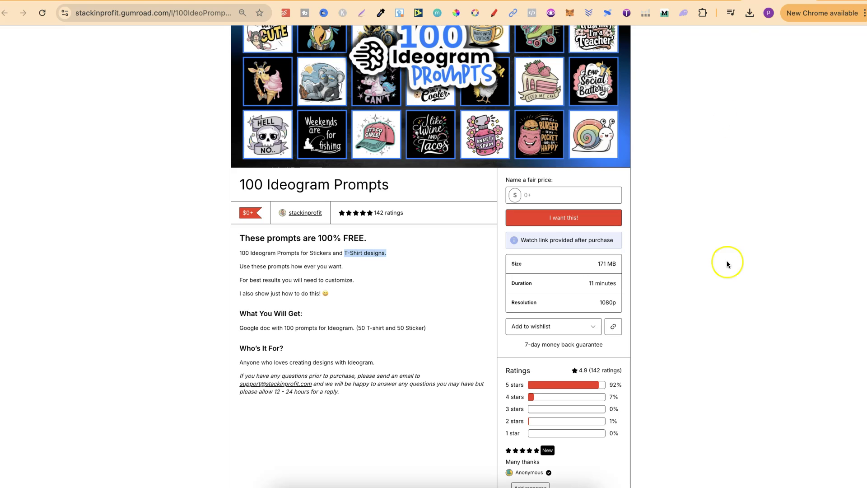
{"action": "scroll", "coordinate": [727, 262], "scroll_direction": "up", "scroll_amount": 3}
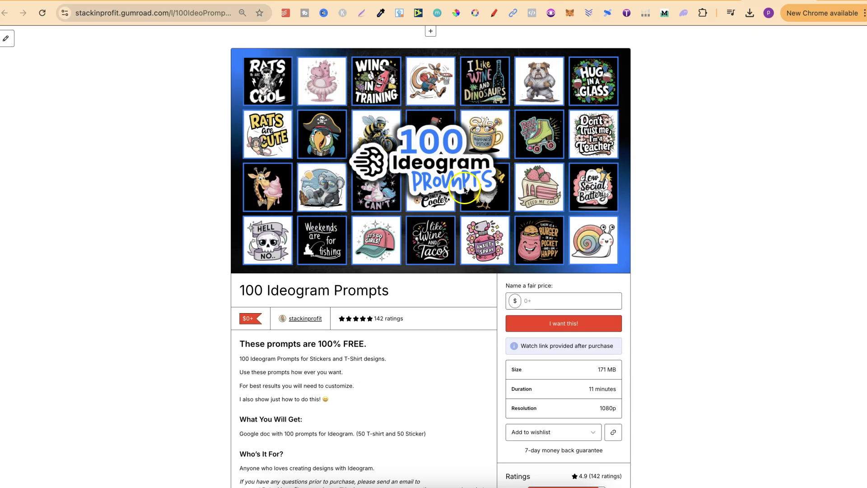
{"action": "left_click", "coordinate": [703, 330]}
{"action": "scroll", "coordinate": [702, 333], "scroll_direction": "down", "scroll_amount": 10}
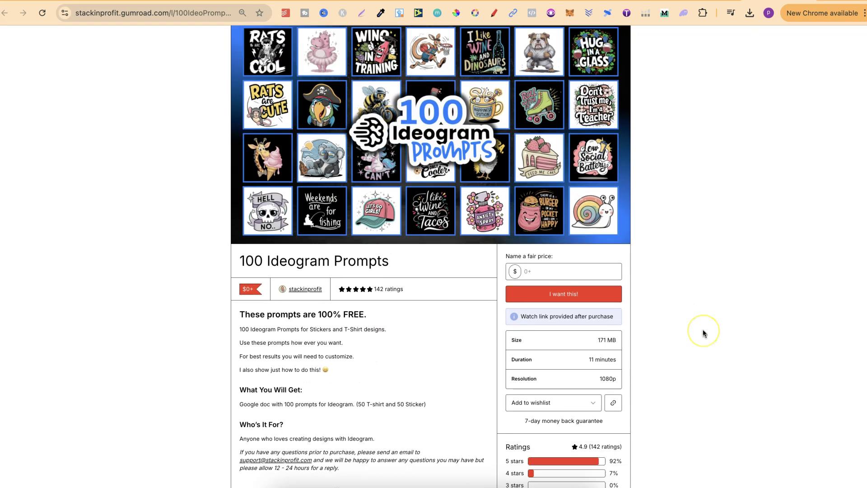
{"action": "scroll", "coordinate": [703, 333], "scroll_direction": "down", "scroll_amount": 5}
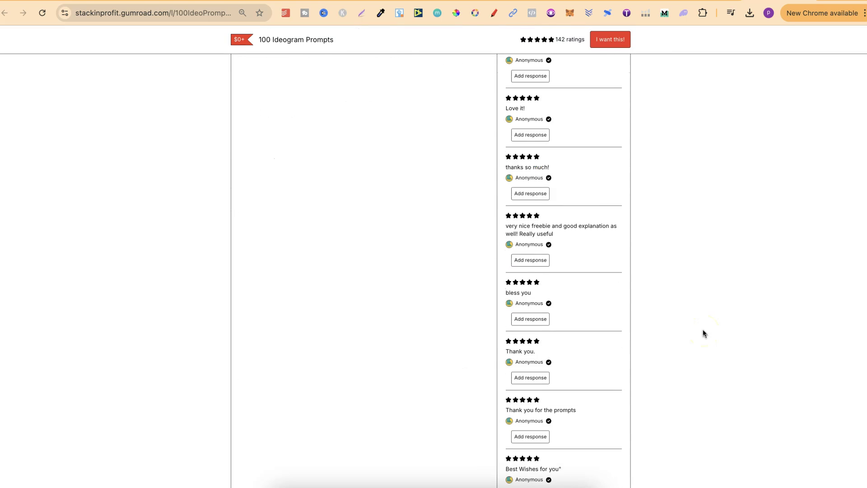
{"action": "left_click", "coordinate": [702, 332]}
{"action": "scroll", "coordinate": [702, 332], "scroll_direction": "up", "scroll_amount": 20}
{"action": "left_click", "coordinate": [633, 1]}
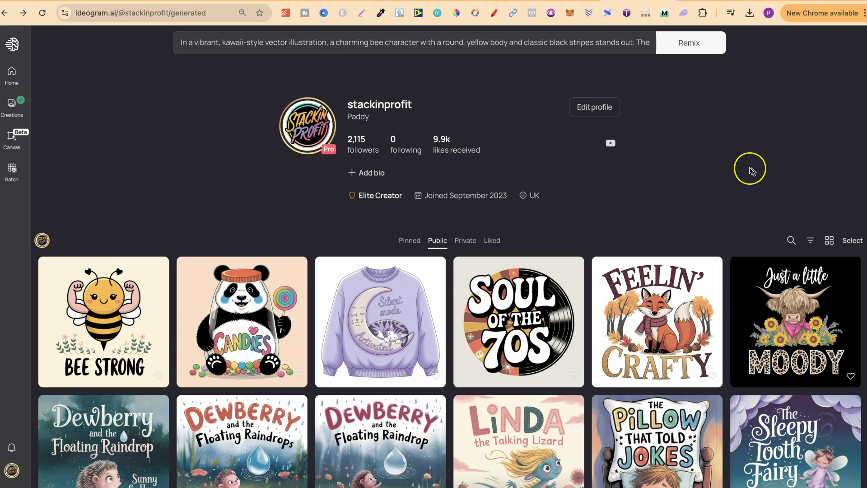